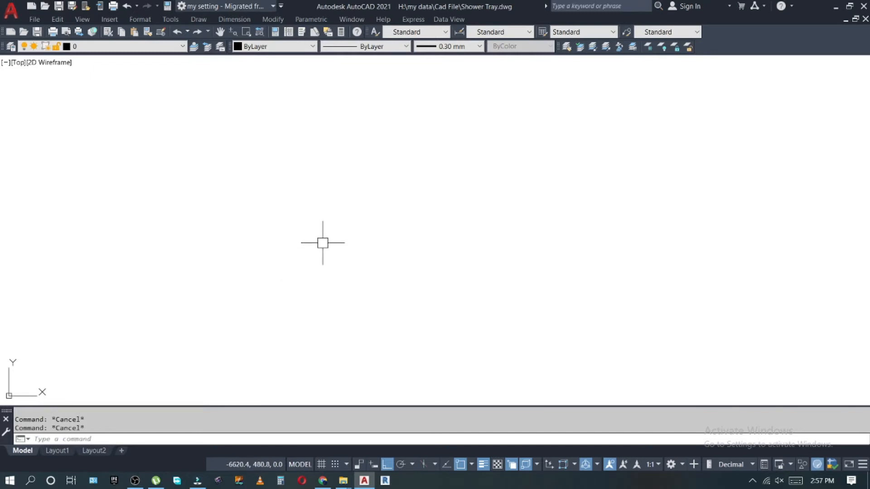
# Draw a rectangle 500 wide and 850 high as the main outline in the empty drawing area.
pyautogui.write('c')
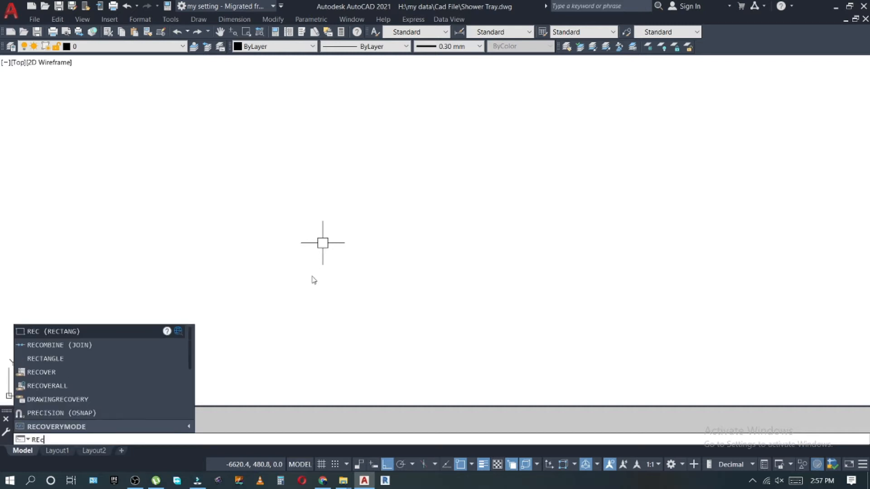
pyautogui.press('Return')
pyautogui.click(248, 320)
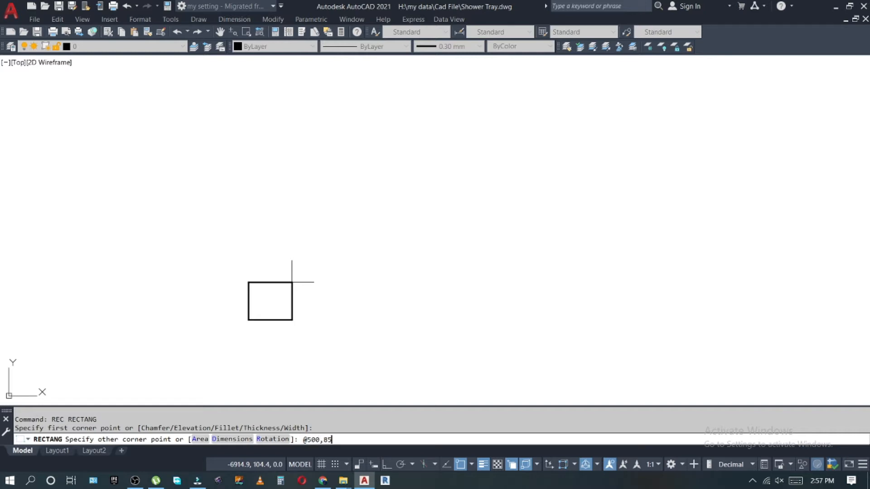
pyautogui.press('Return')
pyautogui.press('Escape')
pyautogui.press('Escape')
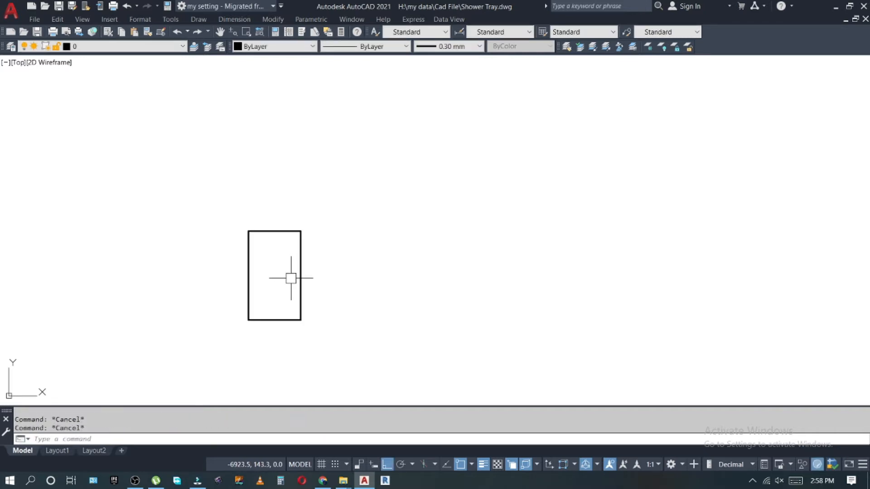
# Explode the large rectangle into separate lines.
pyautogui.write('x')
pyautogui.press('Return')
pyautogui.moveTo(317, 297); pyautogui.dragTo(283, 303)
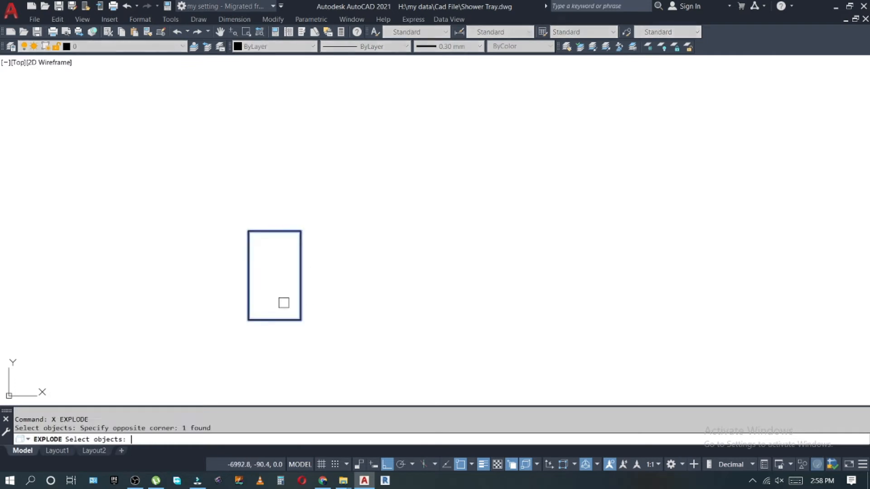
pyautogui.press('Return')
pyautogui.press('Escape')
pyautogui.scroll(3, 280, 283)
pyautogui.moveTo(280, 282); pyautogui.dragTo(399, 274, button='middle')
pyautogui.press('Escape')
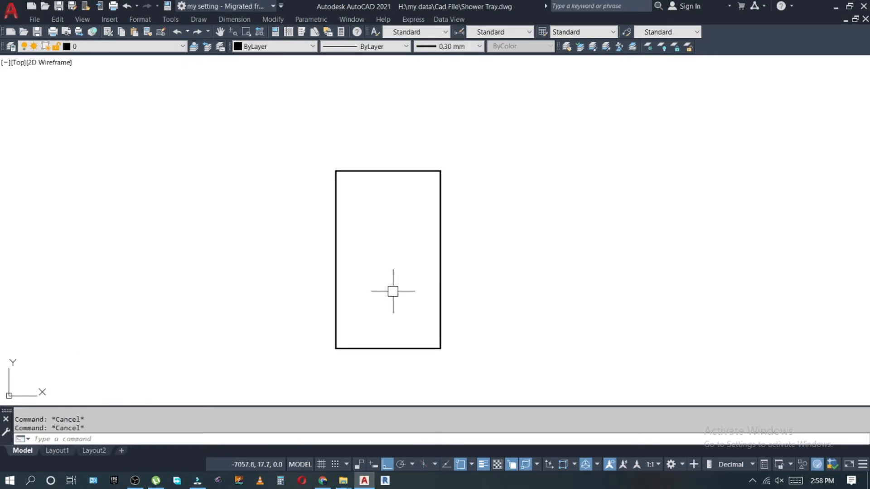
# Offset the large rectangle's bottom edge upward twice, with 50 units between the lines.
pyautogui.write('o')
pyautogui.press('Return')
pyautogui.write('50')
pyautogui.press('Return')
pyautogui.click(392, 348)
pyautogui.click(394, 312)
pyautogui.click(394, 338)
pyautogui.click(395, 335)
pyautogui.press('Escape')
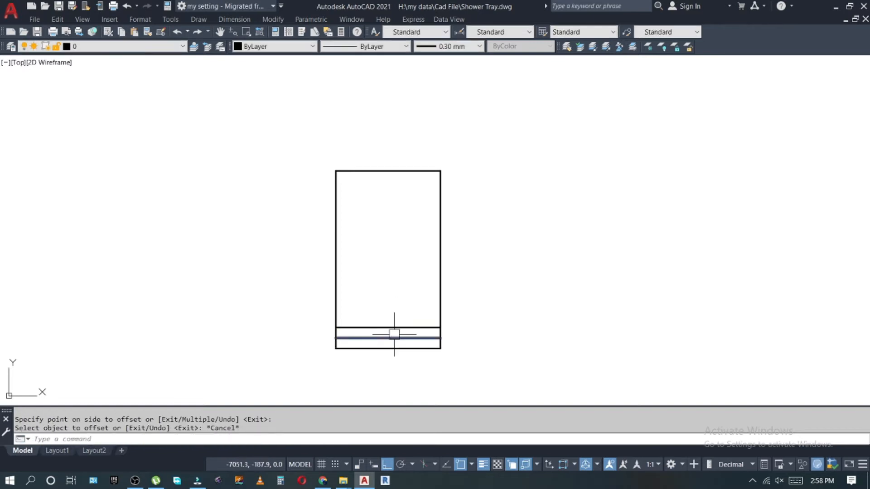
# Erase the middle line between the bottom edge and the upper offset line.
pyautogui.click(394, 334)
pyautogui.write('e')
pyautogui.press('Return')
pyautogui.press('Escape')
# Try offsetting the remaining horizontal line downward by 5 units, and erase the copy.
pyautogui.write('o')
pyautogui.press('Return')
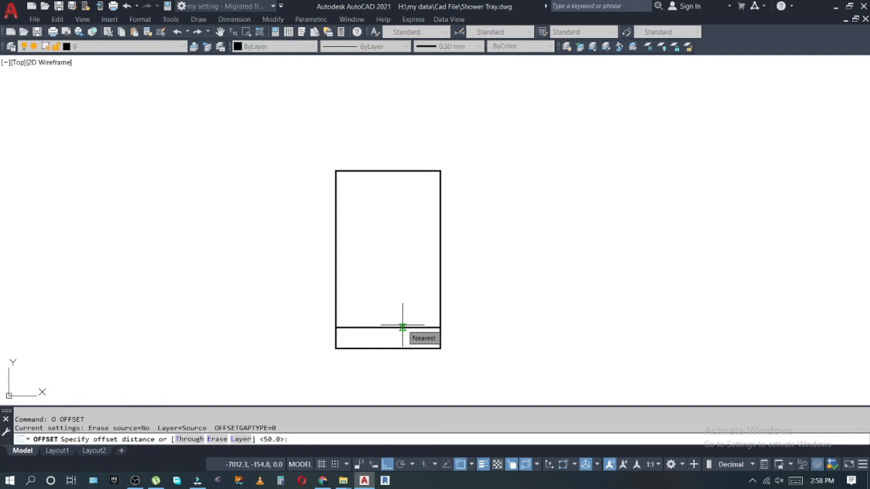
pyautogui.press('Return')
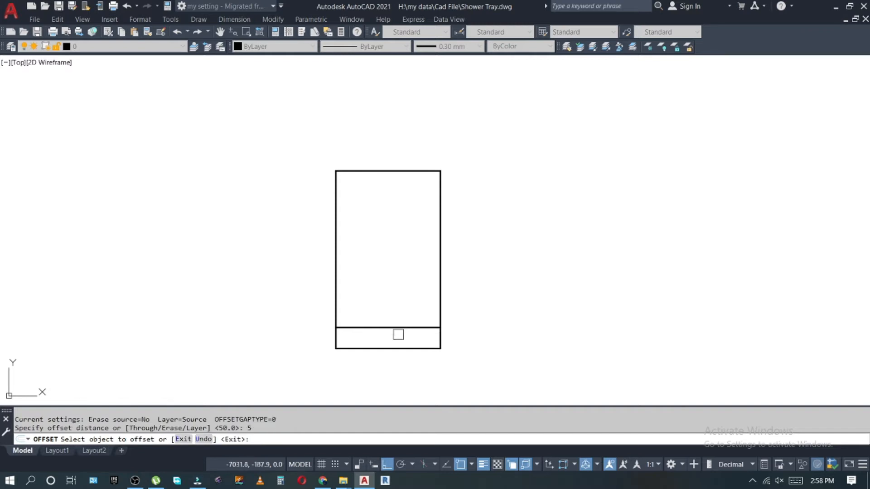
pyautogui.scroll(3, 398, 332)
pyautogui.click(415, 320)
pyautogui.click(425, 338)
pyautogui.scroll(4, 425, 338)
pyautogui.press('Escape')
pyautogui.click(447, 319)
pyautogui.press('e')
pyautogui.press('Return')
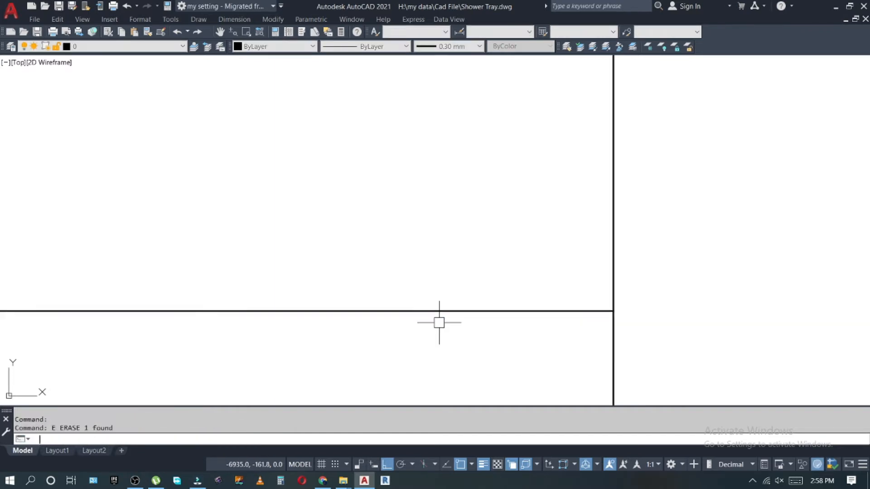
# Offset the horizontal line above the bottom edge downward three times at 10-unit spacing.
pyautogui.press('o')
pyautogui.press('Return')
pyautogui.write('10')
pyautogui.press('Return')
pyautogui.scroll(3, 447, 317)
pyautogui.click(485, 302)
pyautogui.click(496, 320)
pyautogui.scroll(-2, 503, 317)
pyautogui.click(524, 293)
pyautogui.click(524, 308)
pyautogui.click(523, 301)
pyautogui.click(520, 319)
pyautogui.press('Escape')
# Mirror the upper three closely spaced lines downward about the fourth line, keeping the originals.
pyautogui.scroll(4, 546, 282)
pyautogui.write('mi')
pyautogui.click(550, 258)
pyautogui.scroll(-3, 534, 299)
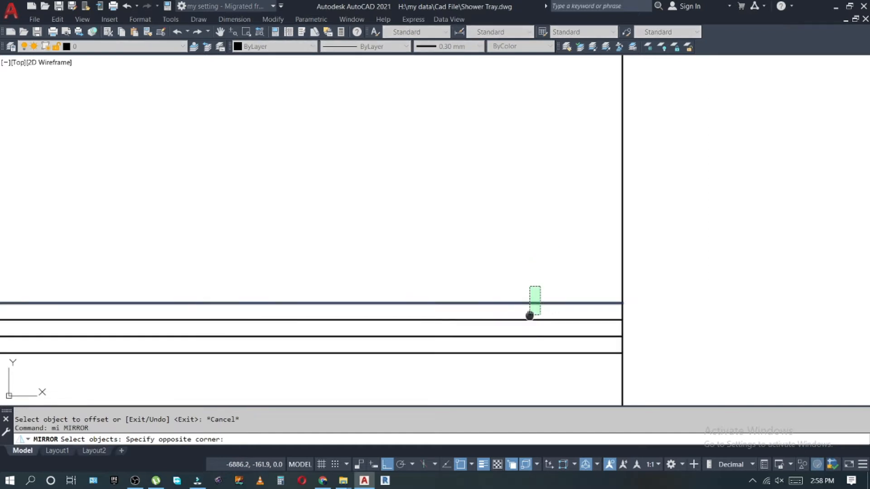
pyautogui.click(524, 335)
pyautogui.press('Return')
pyautogui.click(524, 345)
pyautogui.click(696, 344)
pyautogui.press('Return')
pyautogui.scroll(-3, 653, 237)
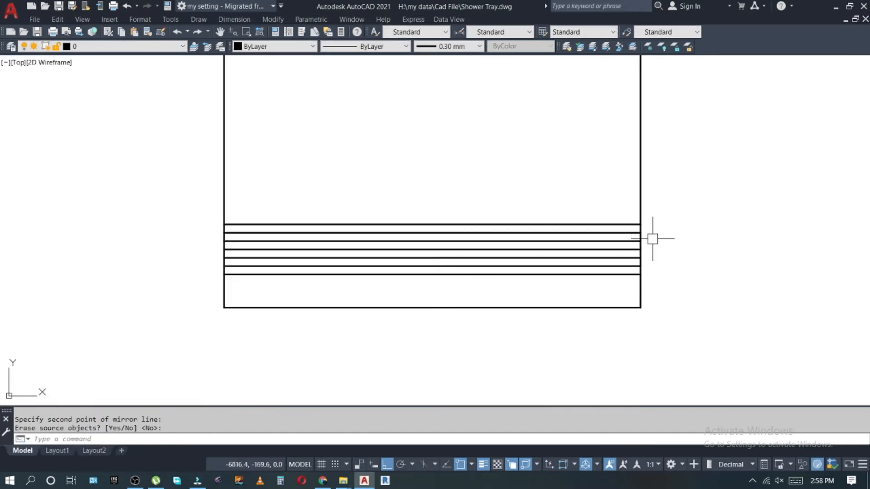
# Mirror the two lines just above the lowest strip line downward about that line, keeping the originals.
pyautogui.press('Escape')
pyautogui.scroll(4, 605, 282)
pyautogui.press('Return')
pyautogui.click(602, 286)
pyautogui.click(596, 230)
pyautogui.press('Return')
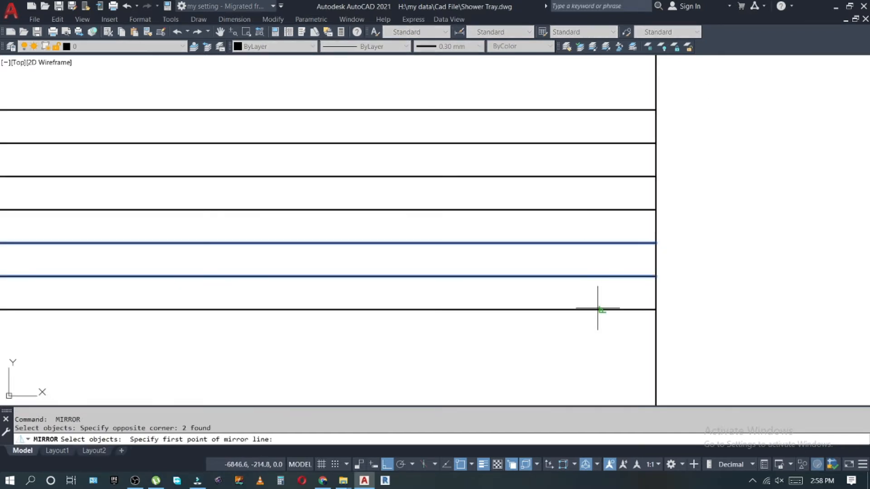
pyautogui.click(598, 310)
pyautogui.click(707, 304)
pyautogui.press('Return')
pyautogui.scroll(-3, 725, 290)
pyautogui.press('Escape')
# Offset the lowest strip line downward by 10 units to complete the strip above the bottom edge.
pyautogui.write('o')
pyautogui.press('Return')
pyautogui.press('Return')
pyautogui.click(677, 276)
pyautogui.click(670, 306)
pyautogui.press('Escape')
pyautogui.scroll(-9, 564, 327)
pyautogui.press('Escape')
# Set the lineweight of all the inner strip lines to 0.05 mm.
pyautogui.scroll(3, 657, 330)
pyautogui.press('Escape')
pyautogui.scroll(6, 583, 295)
pyautogui.click(576, 264)
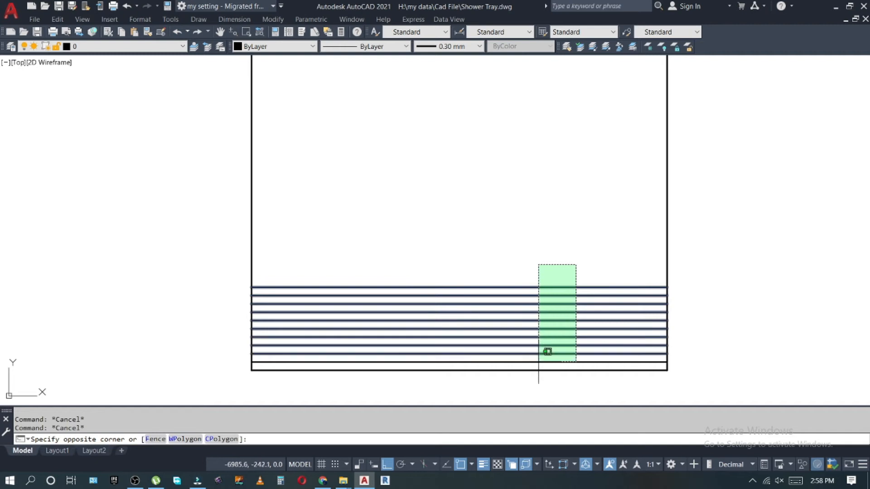
pyautogui.click(538, 364)
pyautogui.click(442, 47)
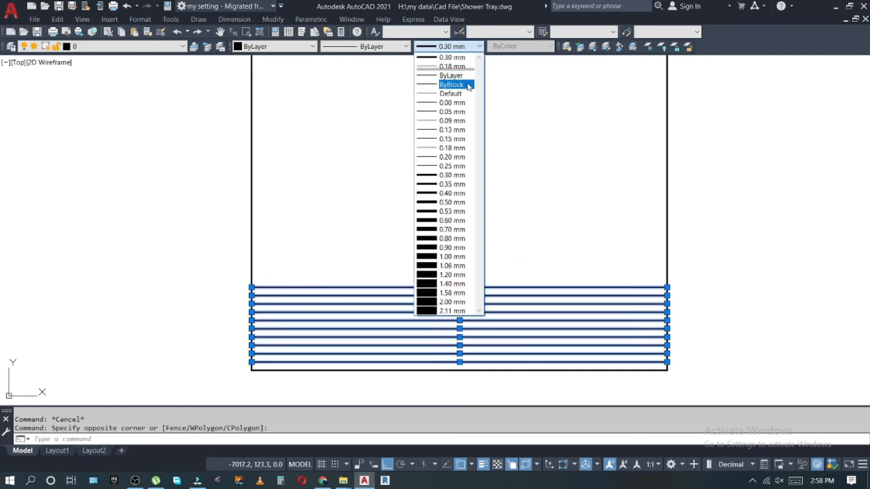
pyautogui.click(469, 114)
# Set the colour of the selected strip lines to index colour 252.
pyautogui.click(262, 46)
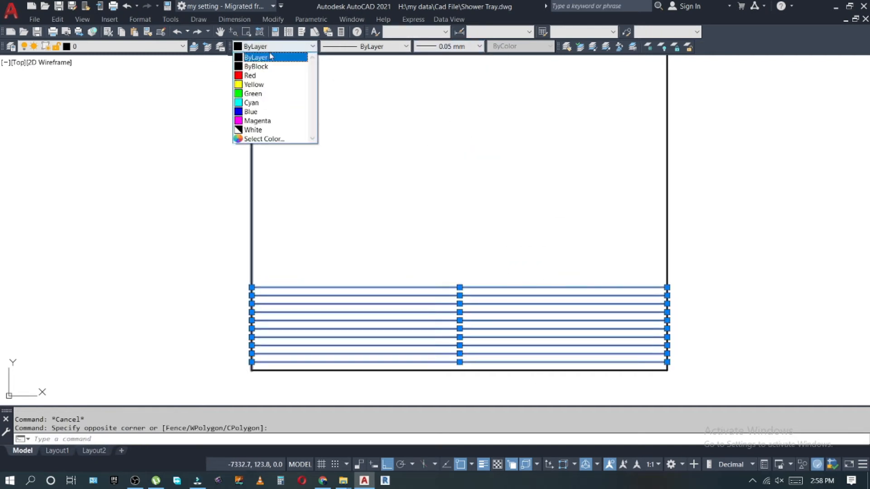
pyautogui.click(265, 138)
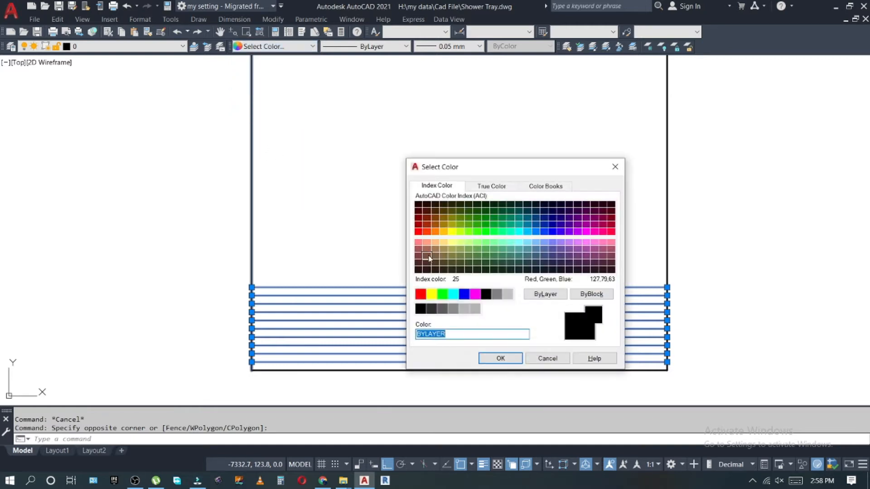
pyautogui.click(440, 308)
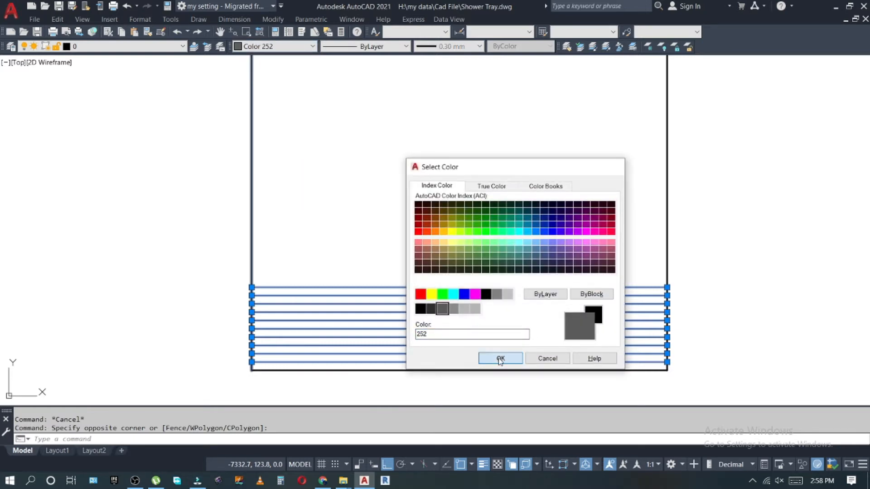
pyautogui.click(500, 359)
pyautogui.press('Escape')
pyautogui.press('Escape')
pyautogui.scroll(-5, 530, 297)
pyautogui.scroll(3, 522, 298)
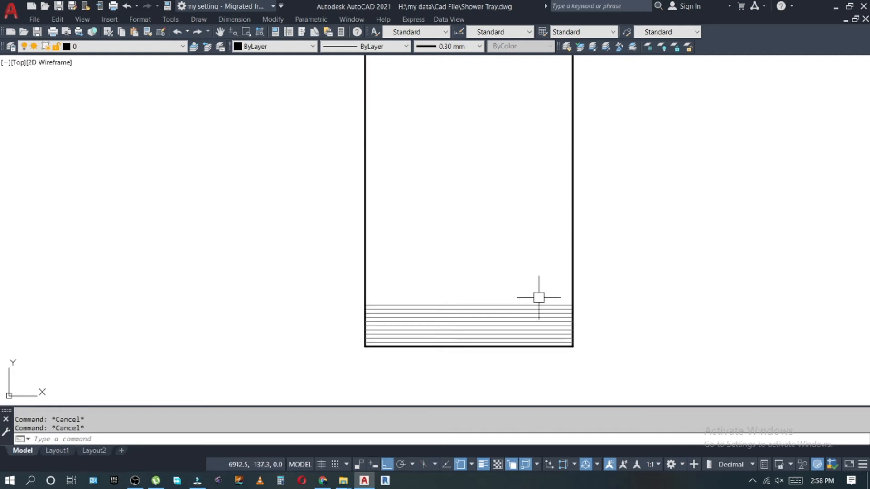
pyautogui.scroll(-3, 529, 264)
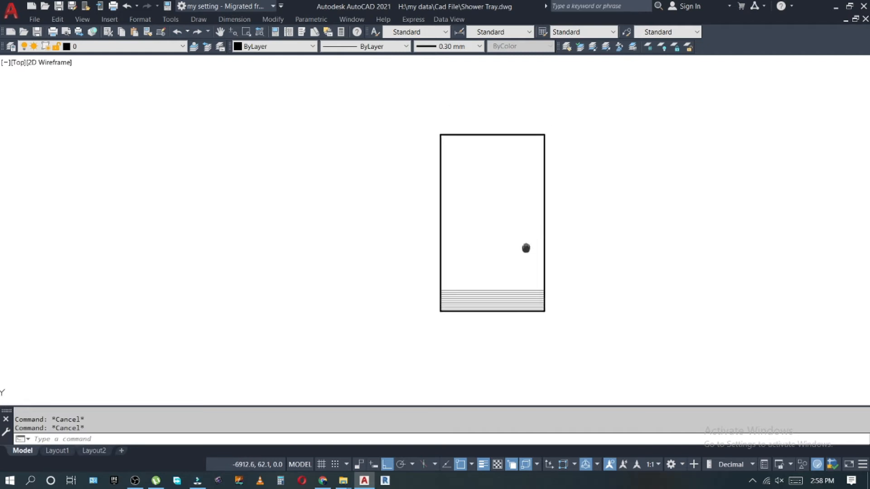
# Draw a narrow upright rectangle 20 wide and about 100 high to the right of the large outline.
pyautogui.write('rec')
pyautogui.press('Return')
pyautogui.click(594, 218)
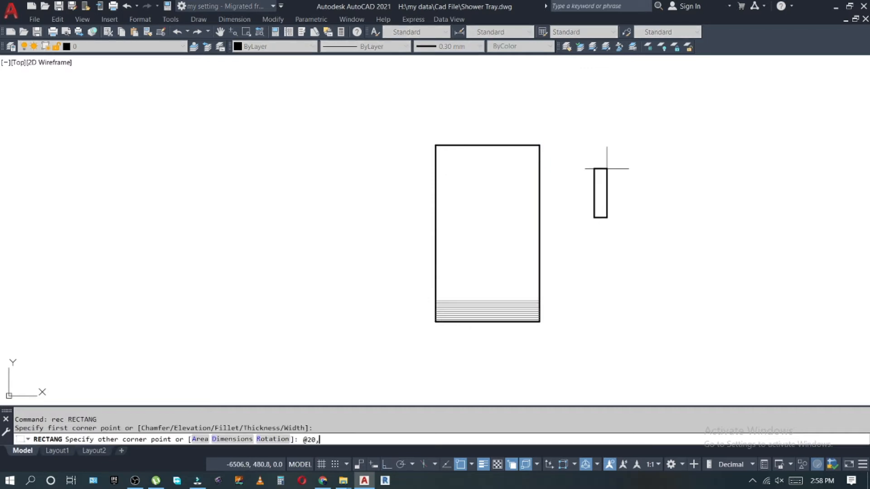
pyautogui.press('Return')
pyautogui.press('Escape')
pyautogui.press('Escape')
# Explode the narrow upright rectangle into separate lines.
pyautogui.scroll(3, 603, 219)
pyautogui.write('x')
pyautogui.press('Return')
pyautogui.click(604, 220)
pyautogui.click(583, 204)
pyautogui.press('Return')
pyautogui.click(545, 251)
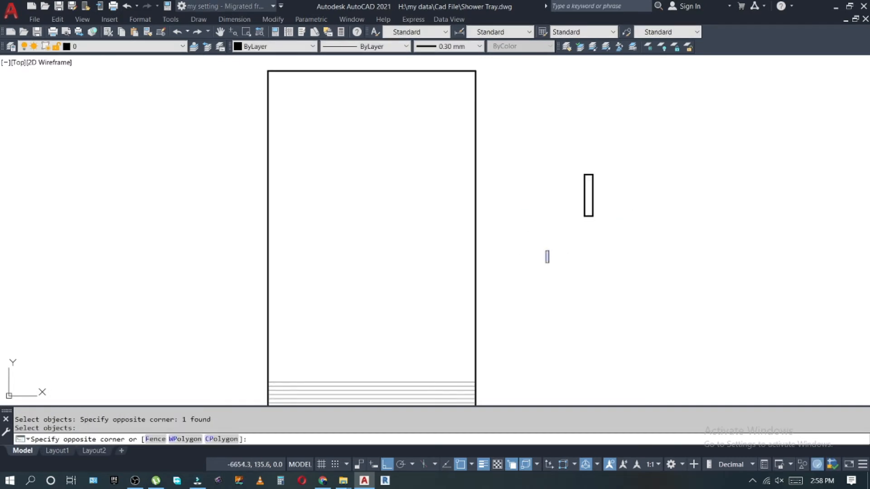
pyautogui.press('Escape')
pyautogui.write('s')
pyautogui.press('Return')
pyautogui.click(605, 202)
pyautogui.click(557, 250)
pyautogui.press('Return')
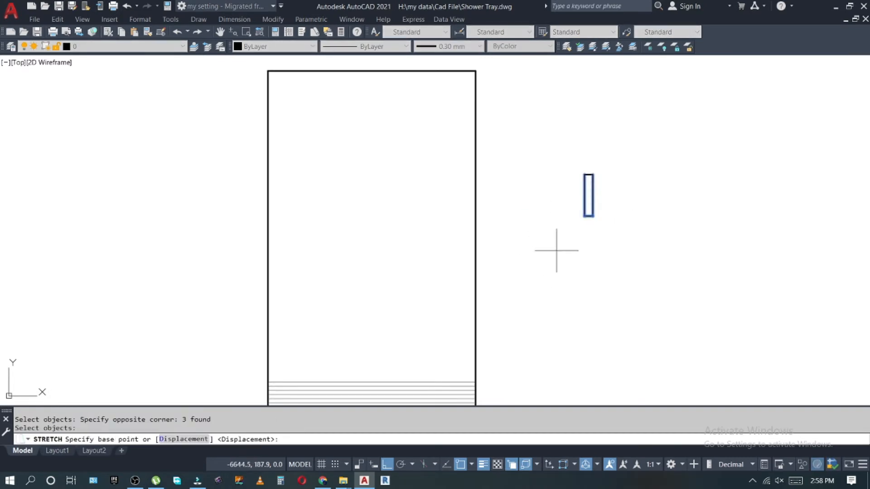
pyautogui.press('Escape')
pyautogui.press('Escape')
# Stretch the lower end of the narrow rectangle downward by 100 units.
pyautogui.write('s')
pyautogui.press('Return')
pyautogui.click(622, 197)
pyautogui.click(563, 223)
pyautogui.press('Return')
pyautogui.click(555, 222)
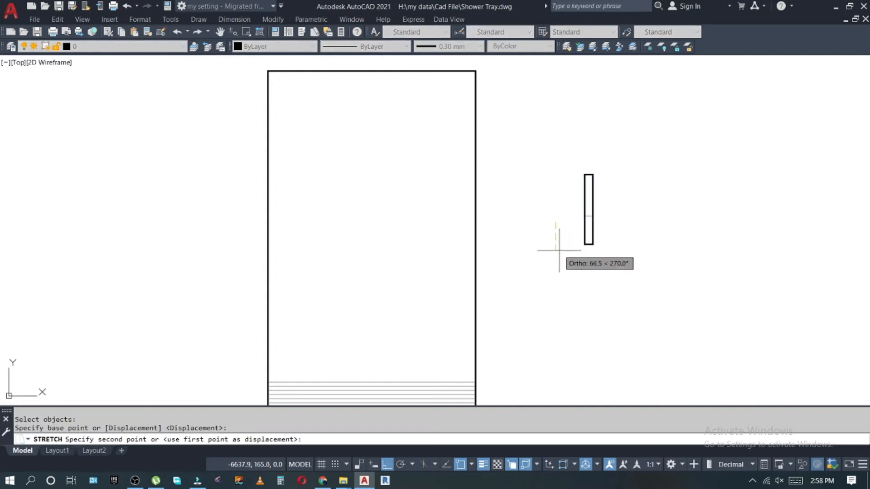
pyautogui.write('100')
pyautogui.press('Return')
pyautogui.press('Escape')
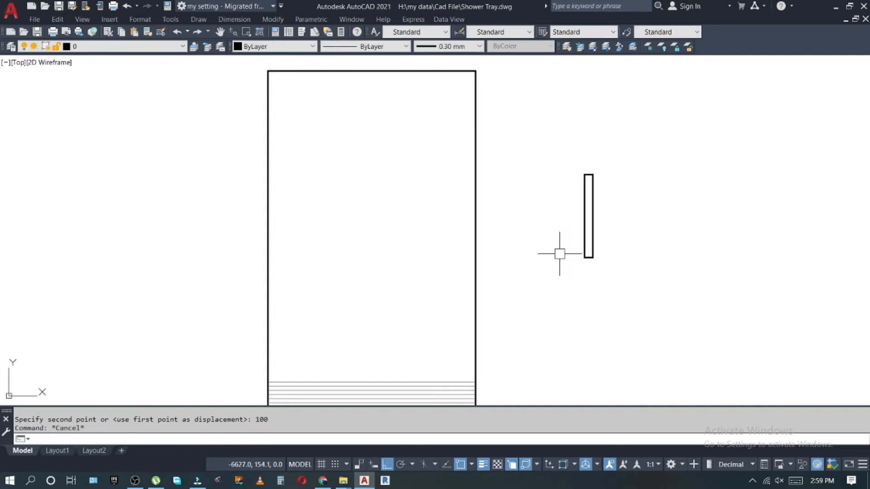
# Move the narrow rectangle horizontally into the large outline, close to its right edge.
pyautogui.scroll(-4, 507, 235)
pyautogui.press('Escape')
pyautogui.write('m')
pyautogui.press('Return')
pyautogui.click(522, 165)
pyautogui.click(539, 254)
pyautogui.press('Return')
pyautogui.click(670, 290)
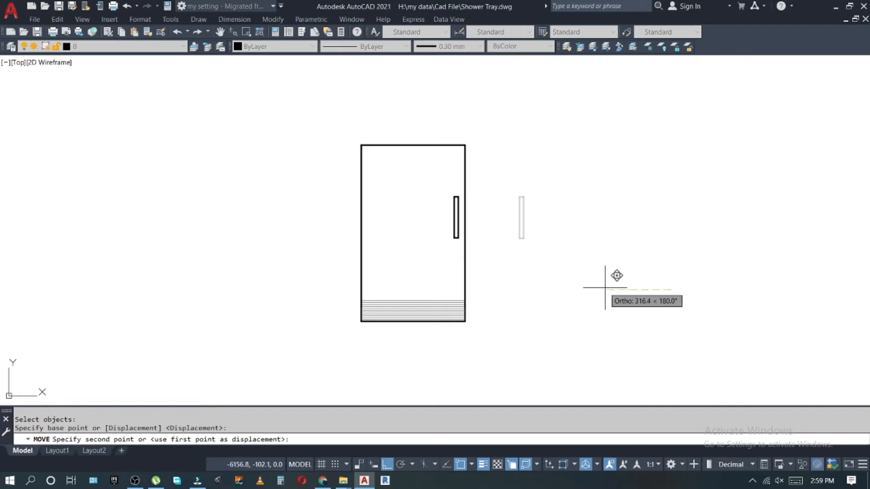
pyautogui.click(602, 287)
pyautogui.press('Escape')
pyautogui.press('Return')
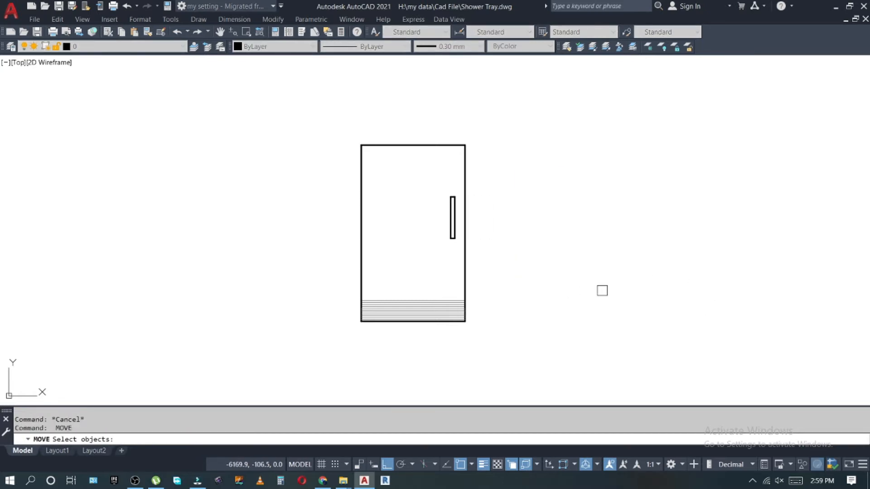
pyautogui.press('Escape')
pyautogui.press('Escape')
pyautogui.press('Escape')
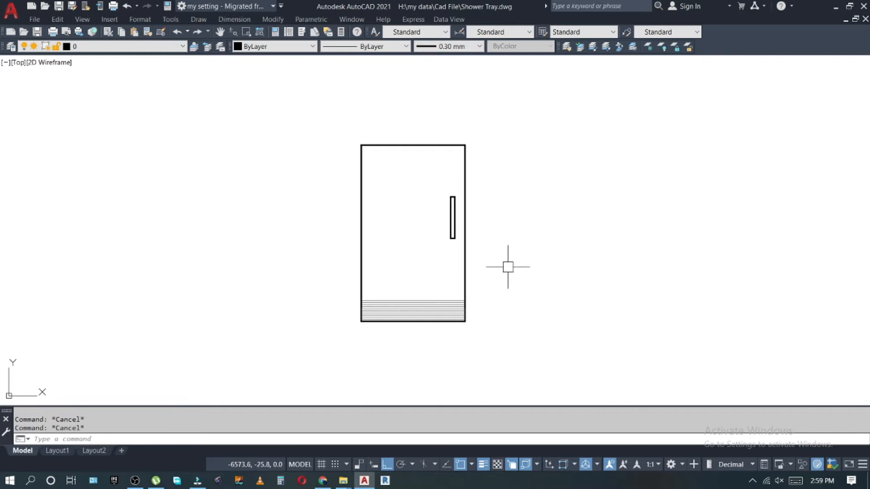
# Move the narrow rectangle straight up to just below the outline's top edge.
pyautogui.press('Return')
pyautogui.click(445, 193)
pyautogui.click(502, 277)
pyautogui.press('Return')
pyautogui.click(533, 256)
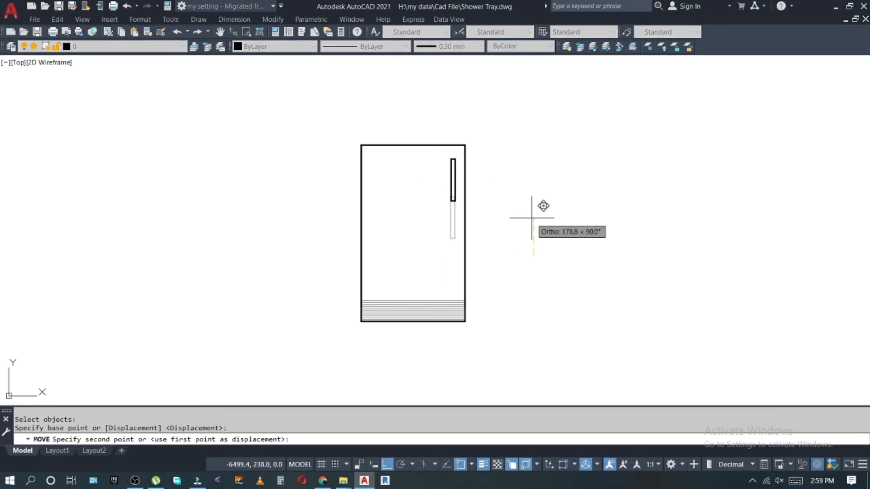
pyautogui.click(532, 214)
pyautogui.press('Escape')
# Move the narrow handle so its upper right corner meets the upper right corner of the large outline.
pyautogui.write('m')
pyautogui.press('Return')
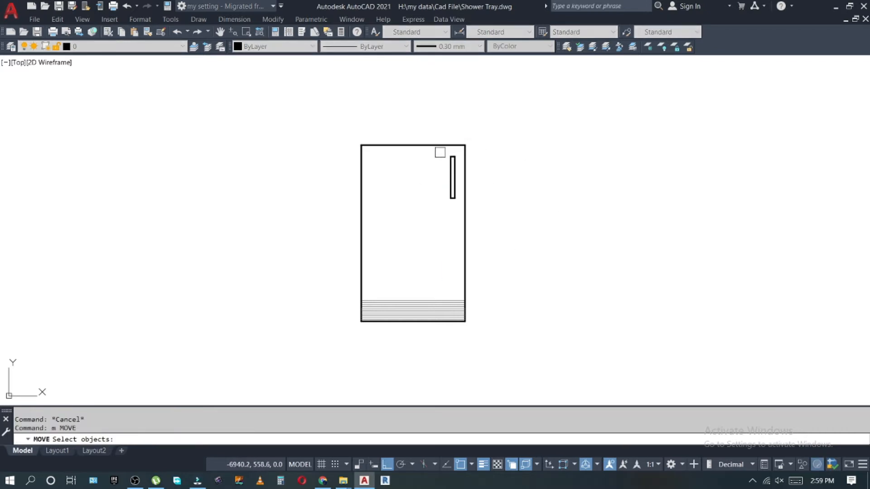
pyautogui.click(424, 132)
pyautogui.click(501, 219)
pyautogui.scroll(3, 466, 170)
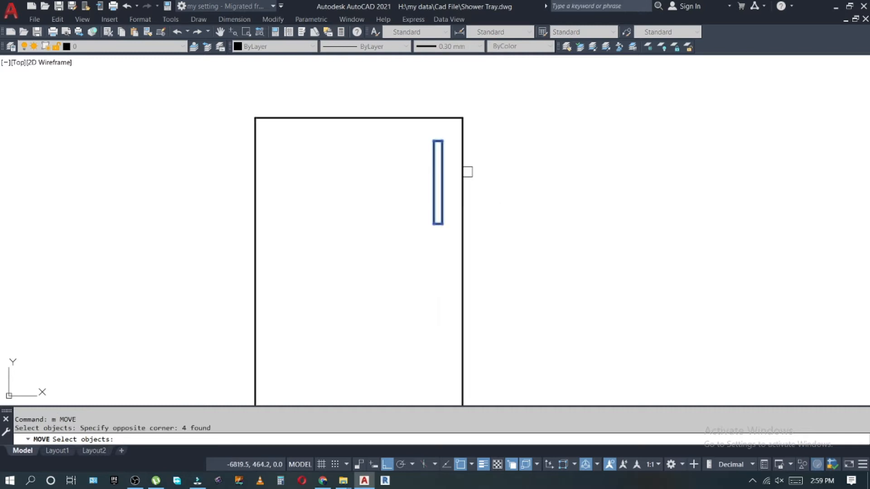
pyautogui.moveTo(466, 171); pyautogui.dragTo(511, 172, button='middle')
pyautogui.press('Return')
pyautogui.click(478, 135)
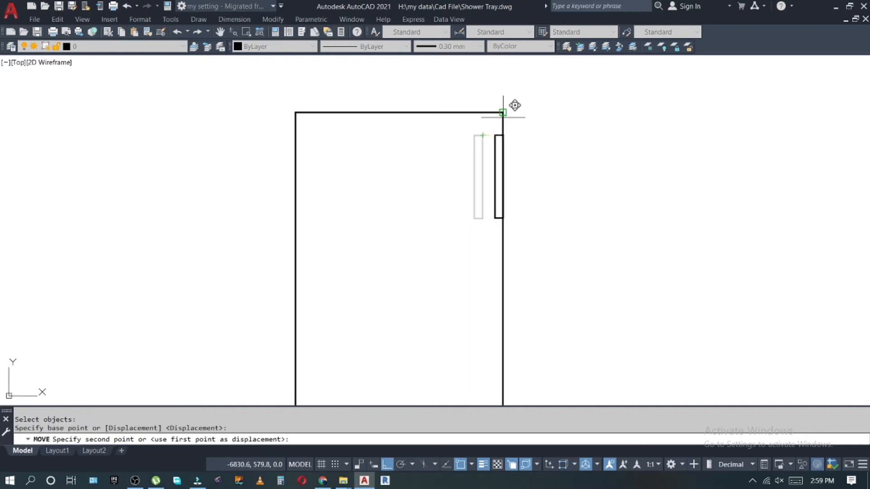
pyautogui.click(503, 116)
pyautogui.press('Escape')
# Offset the handle's position 50 units inward from the outline's right edge and 50 units down from its top edge using Move.
pyautogui.write('m')
pyautogui.press('Return')
pyautogui.write('p')
pyautogui.press('Return')
pyautogui.press('Return')
pyautogui.click(589, 136)
pyautogui.write('50')
pyautogui.press('Return')
pyautogui.write('m')
pyautogui.press('Return')
pyautogui.write('p')
pyautogui.press('Return')
pyautogui.press('Return')
pyautogui.click(569, 129)
pyautogui.write('50')
pyautogui.press('Return')
pyautogui.press('Escape')
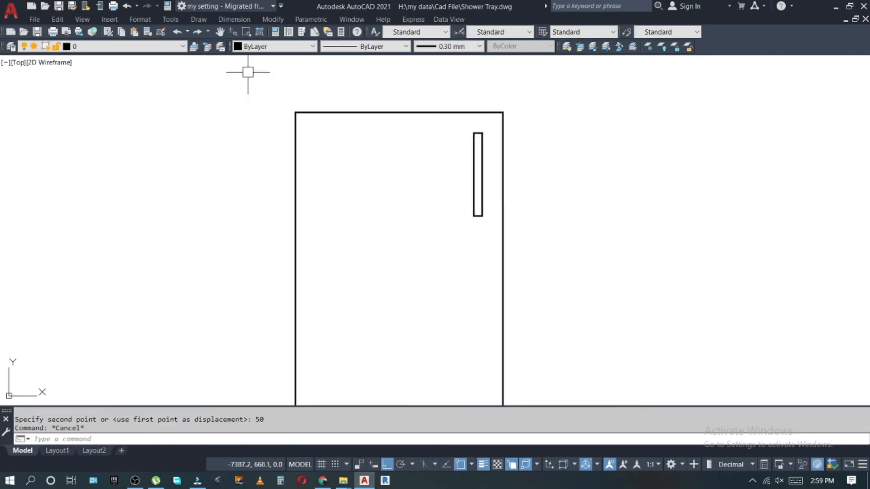
# Split the model view into two vertical viewports with the whole panel framed in each.
pyautogui.click(82, 19)
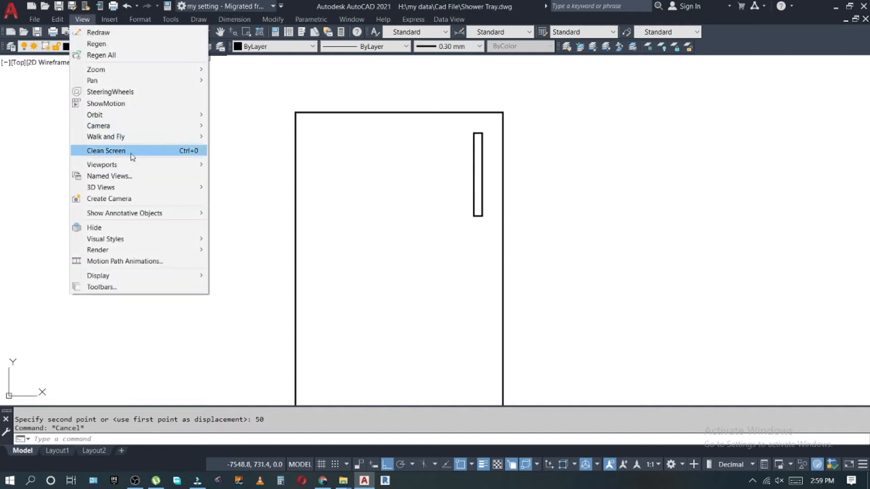
pyautogui.moveTo(136, 164)
pyautogui.click(251, 202)
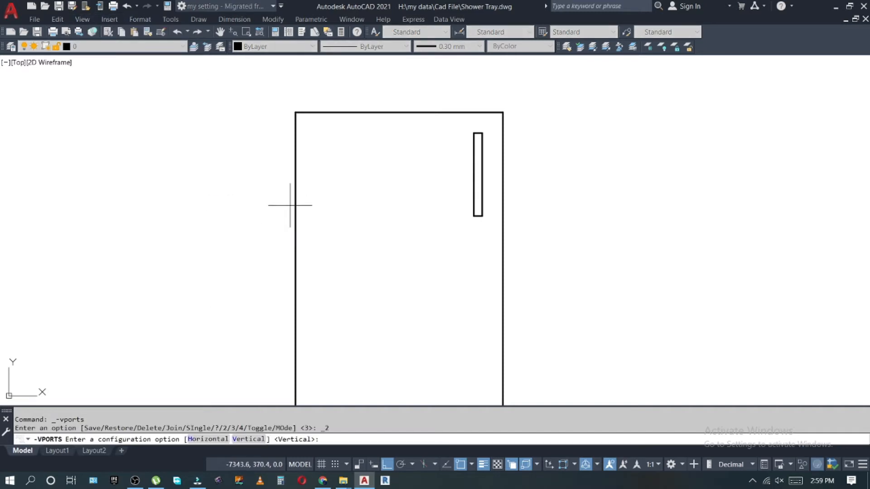
pyautogui.press('Return')
pyautogui.click(309, 247)
pyautogui.moveTo(283, 299)
pyautogui.mouseDown(button='middle')
pyautogui.moveTo(223, 235)
pyautogui.moveTo(166, 216)
pyautogui.mouseUp(button='middle')
pyautogui.write('z')
pyautogui.press('Return')
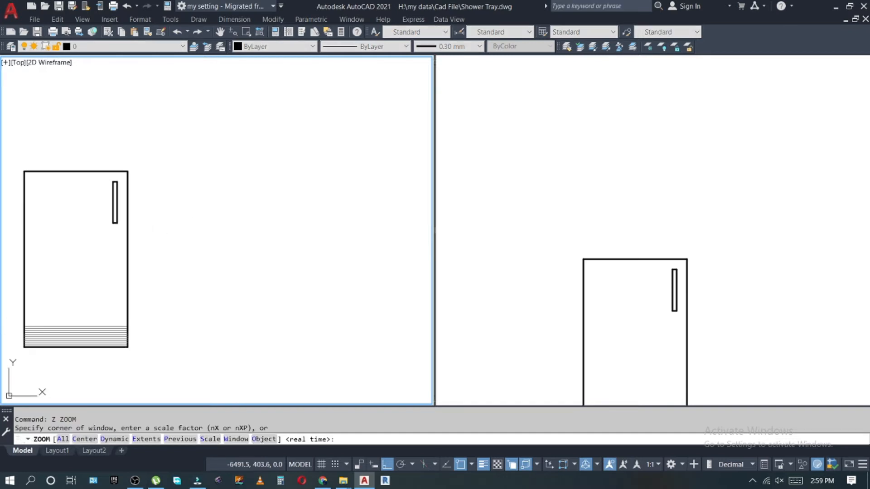
pyautogui.press('Return')
pyautogui.moveTo(196, 210); pyautogui.dragTo(173, 235)
pyautogui.press('Escape')
pyautogui.press('Escape')
pyautogui.click(563, 253)
pyautogui.moveTo(575, 286); pyautogui.dragTo(497, 205, button='middle')
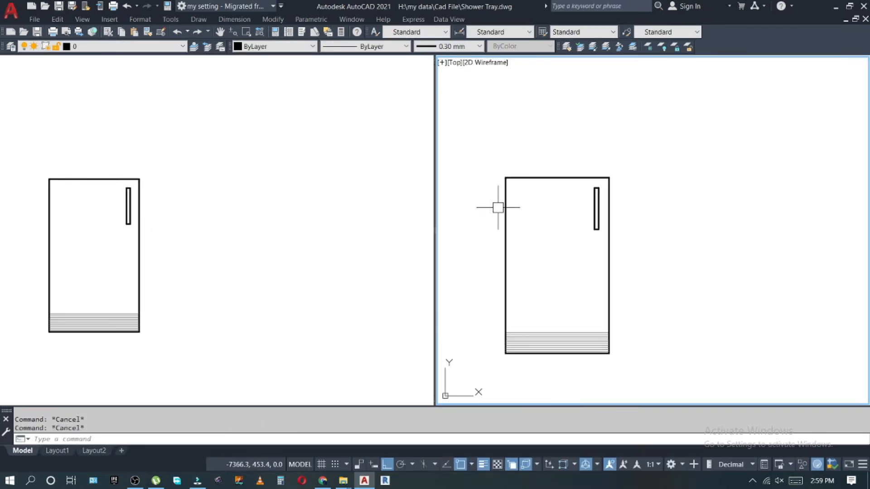
pyautogui.moveTo(678, 266); pyautogui.dragTo(653, 256, button='middle')
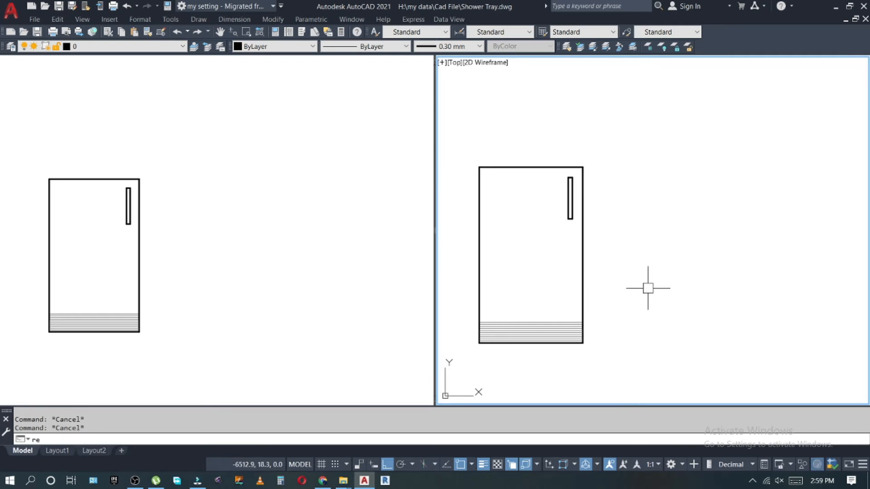
# Add a linear dimension for the panel's width above its top edge.
pyautogui.press('Escape')
pyautogui.write('dli')
pyautogui.press('Return')
pyautogui.press('Return')
pyautogui.click(528, 167)
pyautogui.click(527, 145)
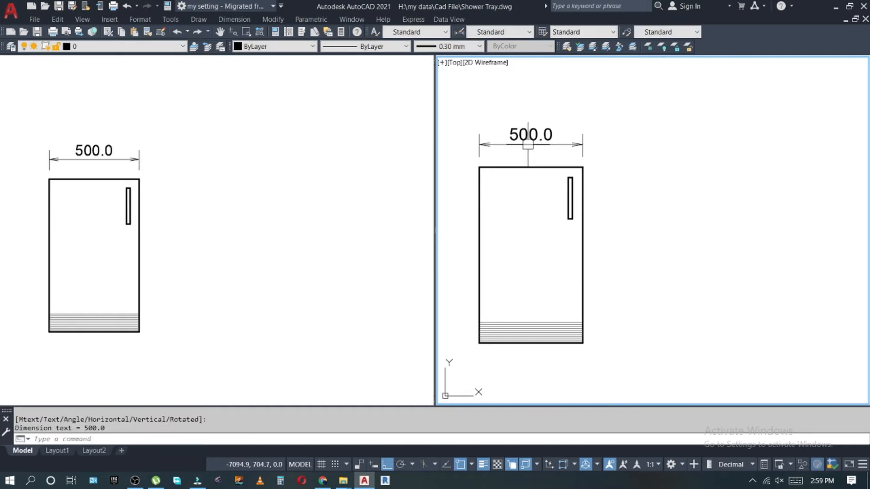
# Add a linear dimension for the panel's height beside its left edge.
pyautogui.moveTo(502, 199); pyautogui.dragTo(551, 181, button='middle')
pyautogui.press('Escape')
pyautogui.press('Return')
pyautogui.press('Return')
pyautogui.click(528, 198)
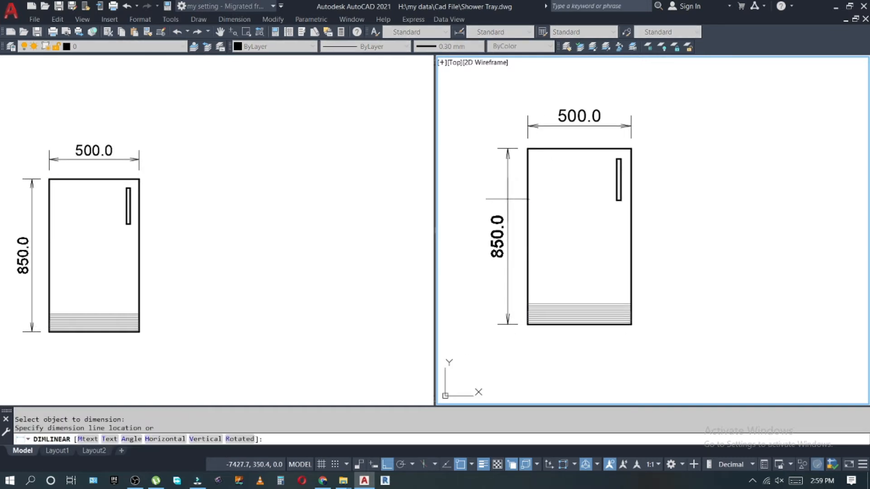
pyautogui.click(502, 199)
pyautogui.press('Escape')
pyautogui.press('Escape')
# Copy the panel with its dimensions horizontally to the right of the original.
pyautogui.click(234, 230)
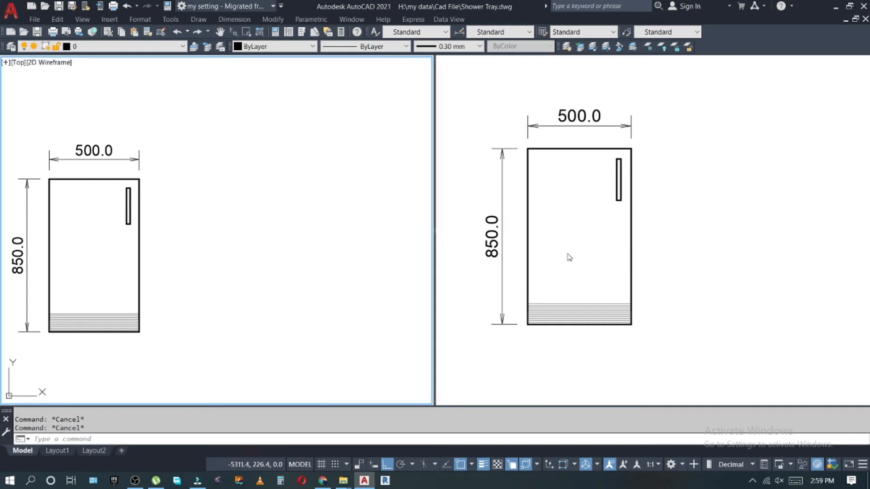
pyautogui.click(702, 202)
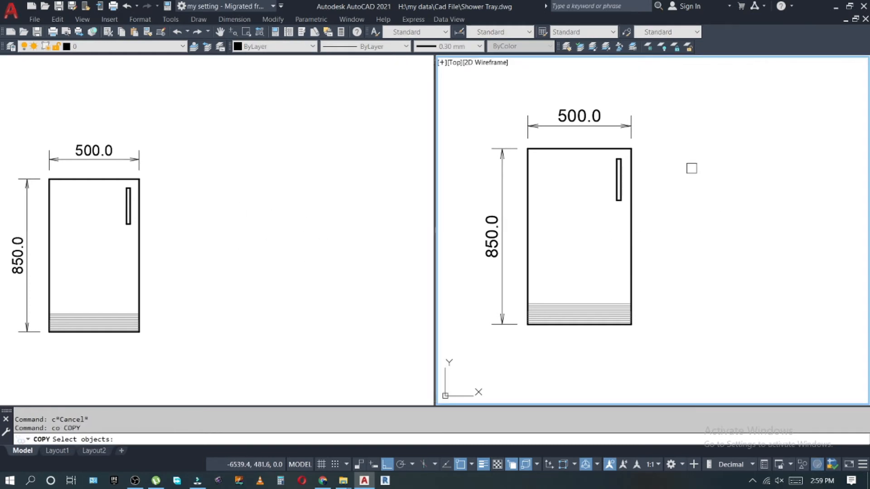
pyautogui.write('co')
pyautogui.press('Return')
pyautogui.click(679, 111)
pyautogui.click(507, 272)
pyautogui.press('Return')
pyautogui.click(492, 348)
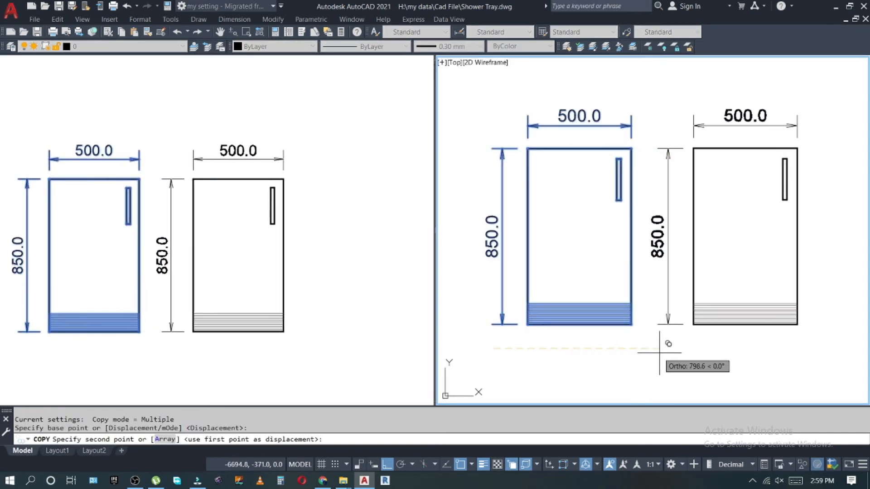
pyautogui.click(662, 352)
pyautogui.press('Escape')
# Calculate 1460-850 to find the extra height for the copied panel.
pyautogui.moveTo(689, 342); pyautogui.dragTo(547, 364, button='middle')
pyautogui.press('Escape')
pyautogui.press('Escape')
pyautogui.write('cal')
pyautogui.press('Return')
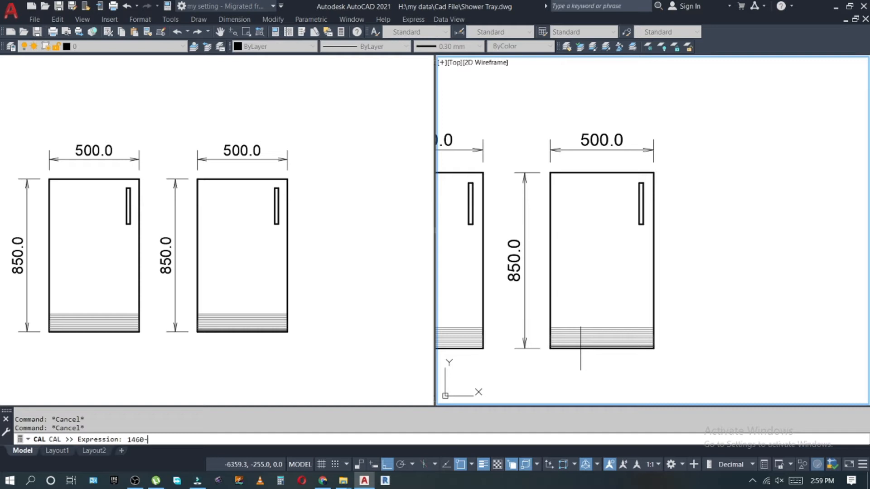
pyautogui.write('1460-850')
pyautogui.press('Return')
pyautogui.press('Escape')
pyautogui.press('Escape')
# Stretch the upper end of the copied panel, including its handle and width dimension, upward by 460 units.
pyautogui.write('s')
pyautogui.press('Return')
pyautogui.click(719, 112)
pyautogui.click(510, 248)
pyautogui.press('Return')
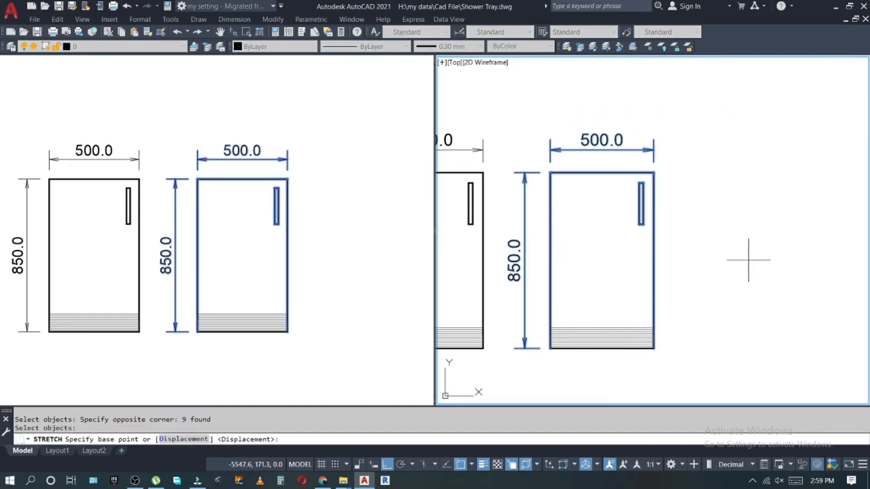
pyautogui.click(730, 258)
pyautogui.write('46')
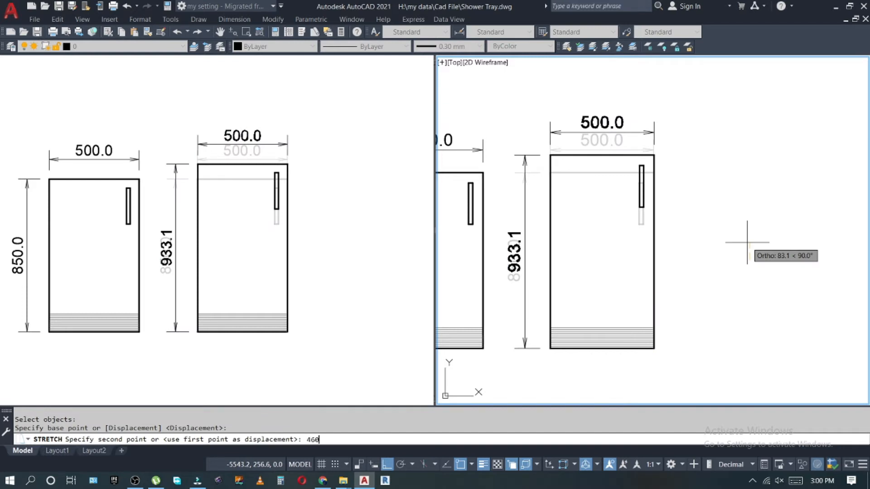
pyautogui.write('0')
pyautogui.press('Return')
pyautogui.press('Escape')
# Recalculate 1460-850 and undo the 460-unit stretch of the copied panel.
pyautogui.write('cal')
pyautogui.press('Return')
pyautogui.write('1460')
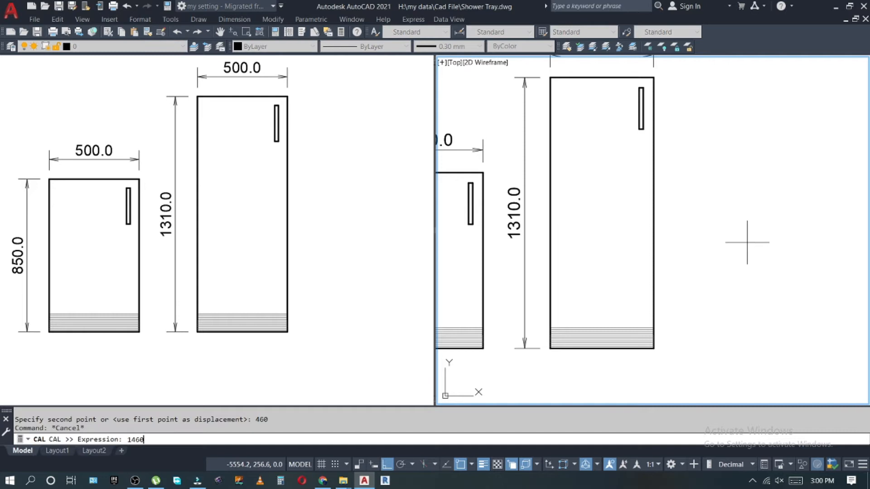
pyautogui.write('-850')
pyautogui.press('Return')
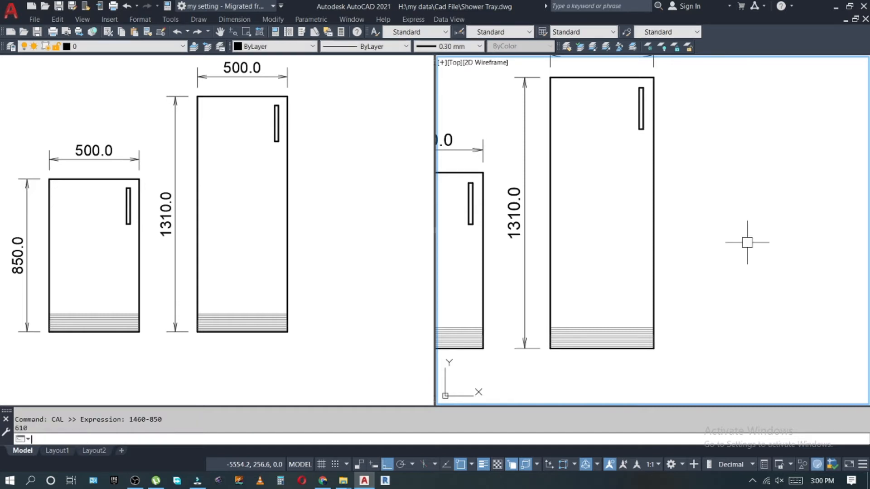
pyautogui.hotkey('ctrl', 'z')
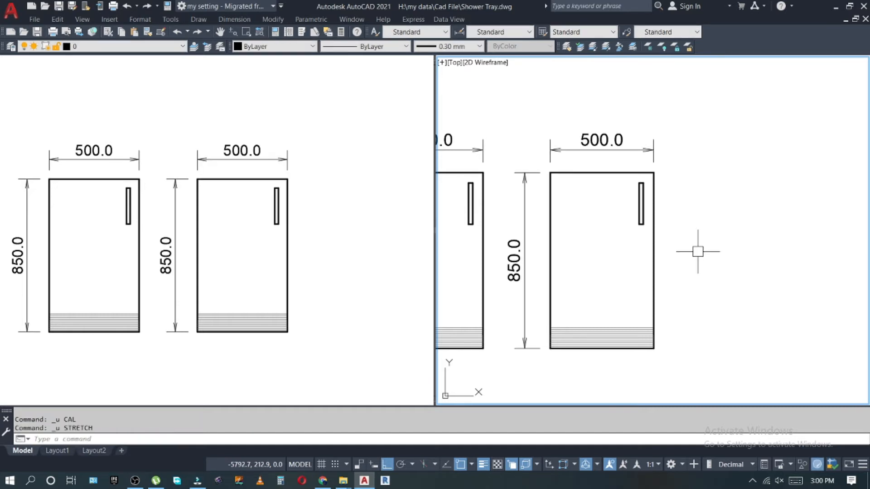
# Stretch the upper end of the copied panel, including its handle and width dimension, upward by 610 units.
pyautogui.press('space')
pyautogui.click(707, 86)
pyautogui.click(500, 237)
pyautogui.press('Return')
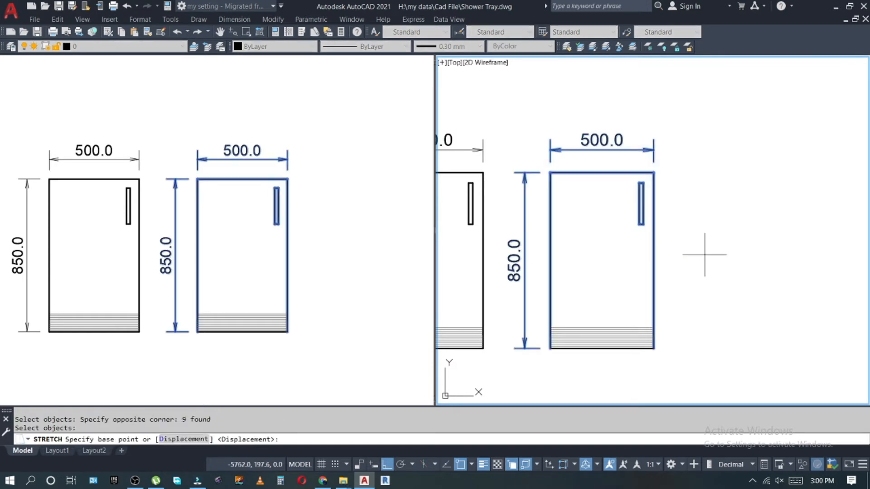
pyautogui.click(704, 254)
pyautogui.write('610')
pyautogui.press('Return')
pyautogui.press('Escape')
pyautogui.press('Escape')
# Frame both dimensioned panels completely in each of the two viewports.
pyautogui.click(575, 219)
pyautogui.moveTo(575, 219); pyautogui.dragTo(612, 268, button='middle')
pyautogui.click(360, 228)
pyautogui.moveTo(360, 228); pyautogui.dragTo(334, 268, button='middle')
pyautogui.press('Return')
pyautogui.press('Return')
pyautogui.moveTo(327, 258)
pyautogui.mouseDown()
pyautogui.moveTo(322, 277)
pyautogui.moveTo(332, 293)
pyautogui.mouseUp()
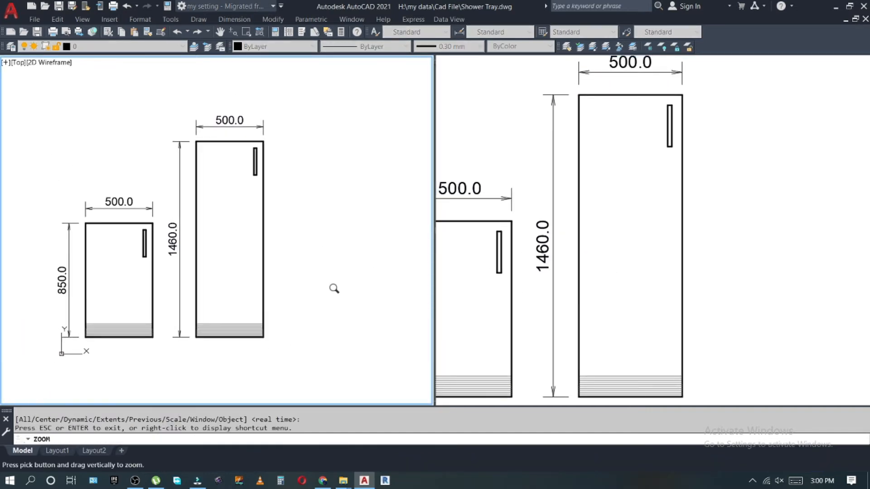
pyautogui.moveTo(336, 292); pyautogui.dragTo(303, 291, button='middle')
pyautogui.press('Escape')
pyautogui.press('Return')
pyautogui.press('Return')
pyautogui.moveTo(285, 256); pyautogui.dragTo(288, 289)
pyautogui.moveTo(309, 284); pyautogui.dragTo(268, 295, button='middle')
pyautogui.press('Escape')
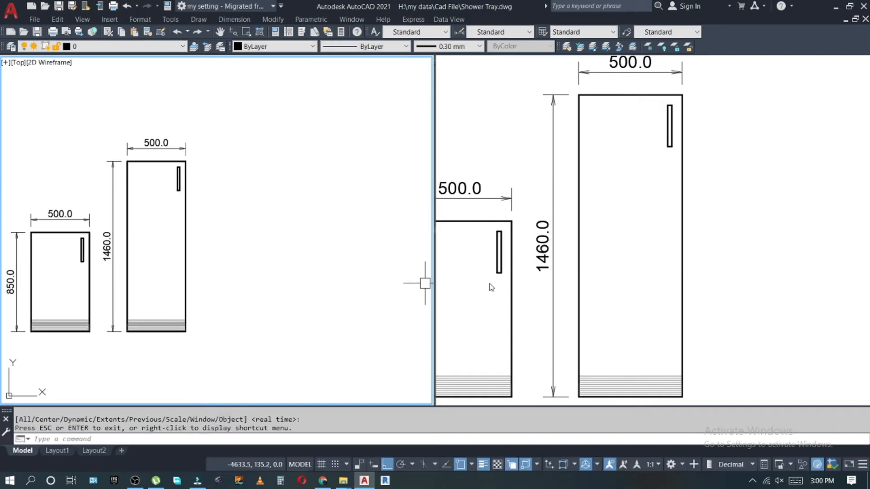
pyautogui.click(720, 252)
pyautogui.press('Escape')
pyautogui.scroll(-3, 703, 279)
pyautogui.moveTo(699, 277); pyautogui.dragTo(653, 264, button='middle')
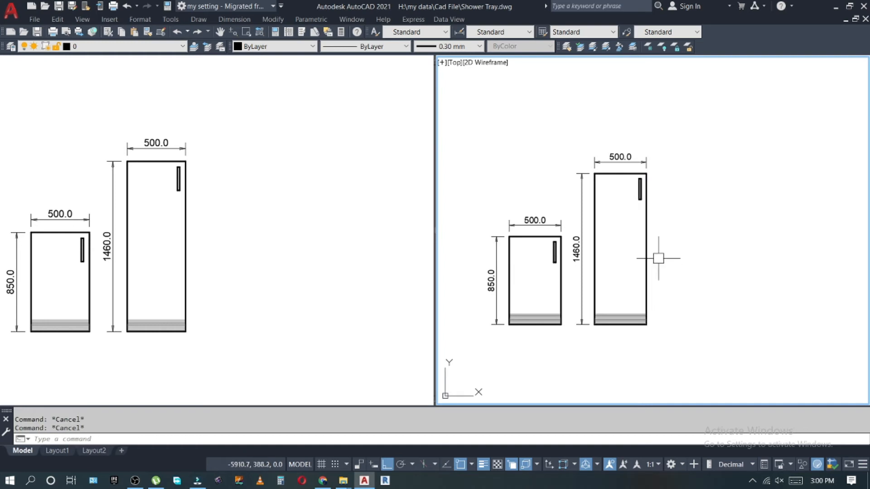
# Widen the tall panel to 600 by stretching its right side, together with the handle, outward.
pyautogui.write('s')
pyautogui.press('space')
pyautogui.click(690, 140)
pyautogui.click(610, 340)
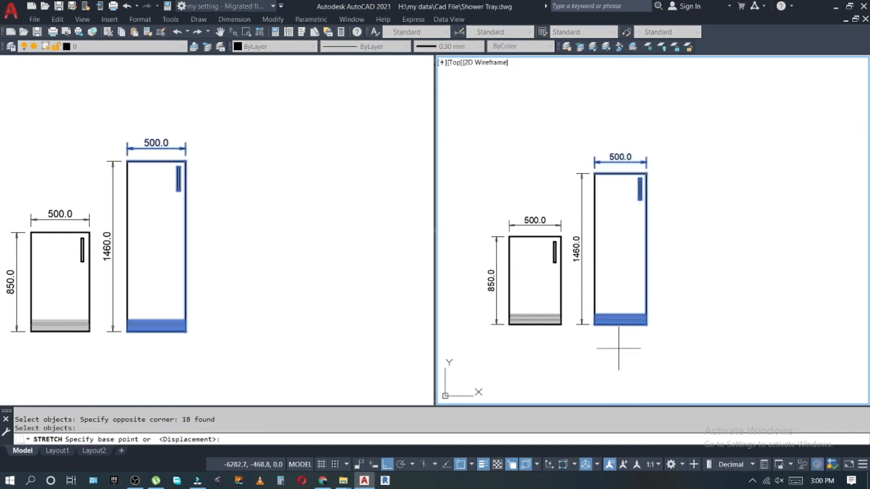
pyautogui.press('space')
pyautogui.click(630, 351)
pyautogui.press('Return')
pyautogui.press('Escape')
pyautogui.press('Escape')
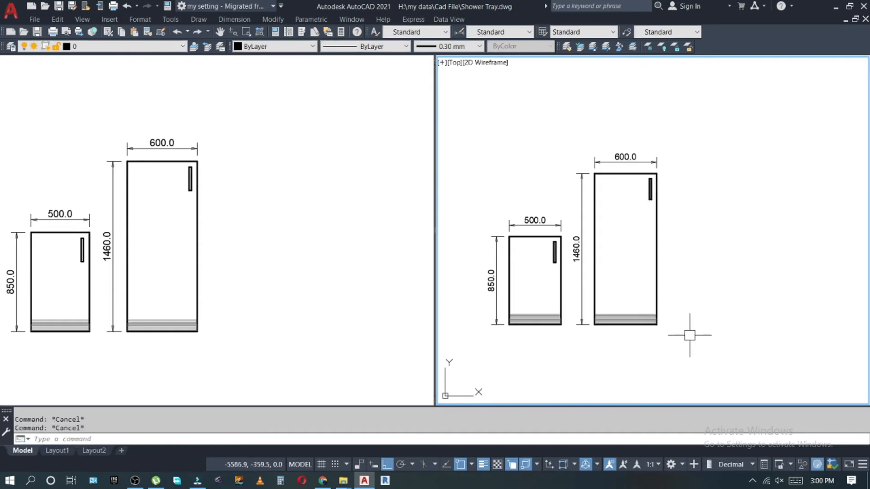
# Copy the 600-wide tall panel to the right, using the distance between the lower left corners of the small and tall panels.
pyautogui.write('co')
pyautogui.press('space')
pyautogui.click(708, 125)
pyautogui.click(571, 343)
pyautogui.press('space')
pyautogui.click(509, 324)
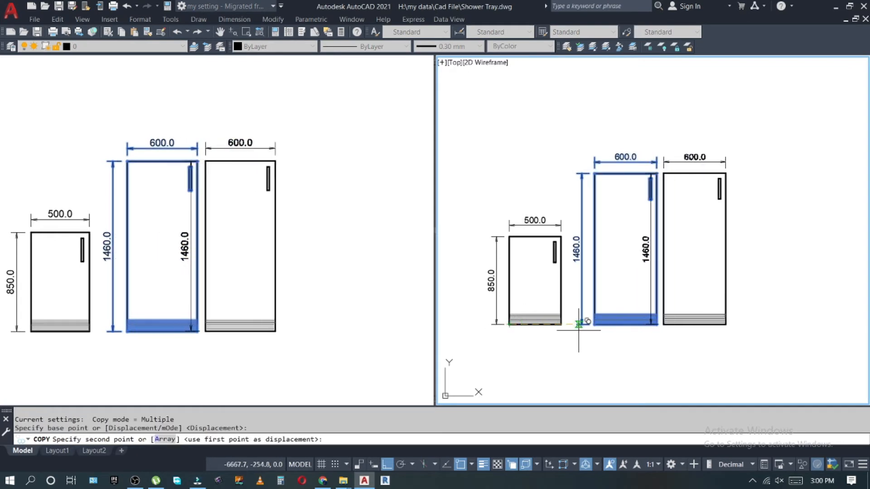
pyautogui.scroll(6, 620, 310)
pyautogui.click(620, 308)
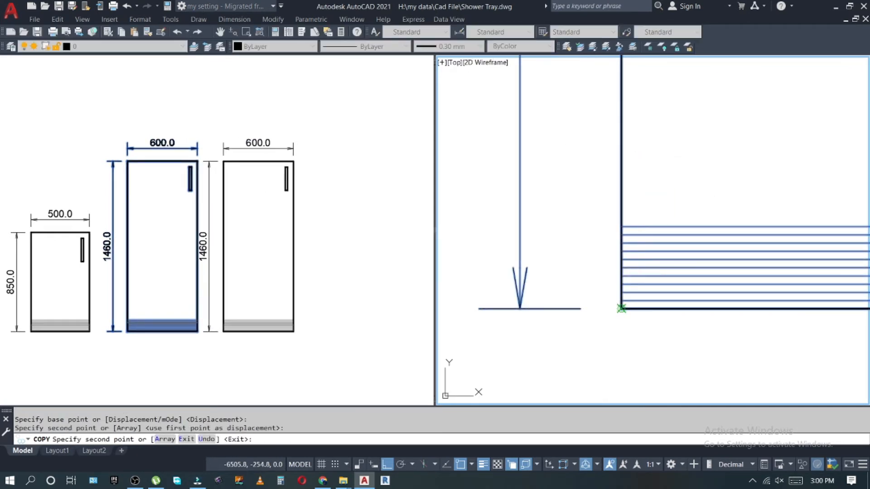
pyautogui.press('Escape')
pyautogui.press('Escape')
pyautogui.press('Escape')
# Move the new tall panel and its dimensions slightly to the right, leaving a wider gap beside the middle panel.
pyautogui.click(359, 306)
pyautogui.click(568, 335)
pyautogui.scroll(-3, 588, 338)
pyautogui.moveTo(576, 336); pyautogui.dragTo(563, 334, button='middle')
pyautogui.scroll(-6, 614, 323)
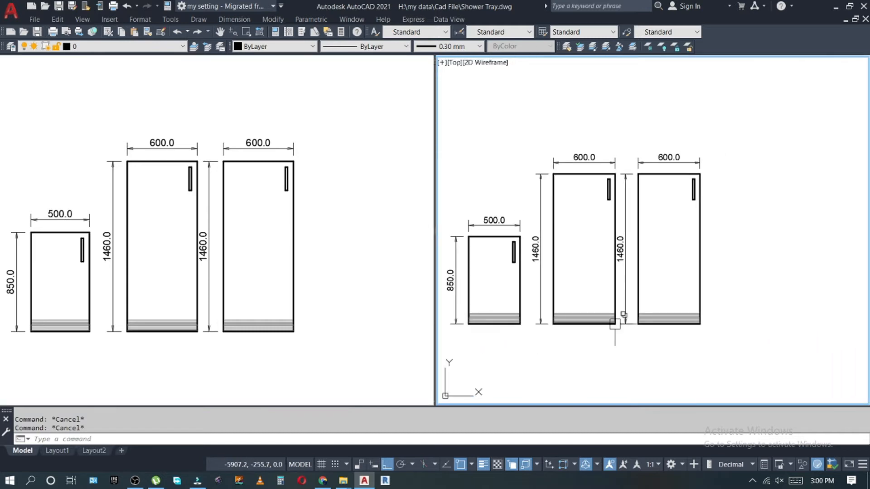
pyautogui.write('m')
pyautogui.press('Return')
pyautogui.click(737, 126)
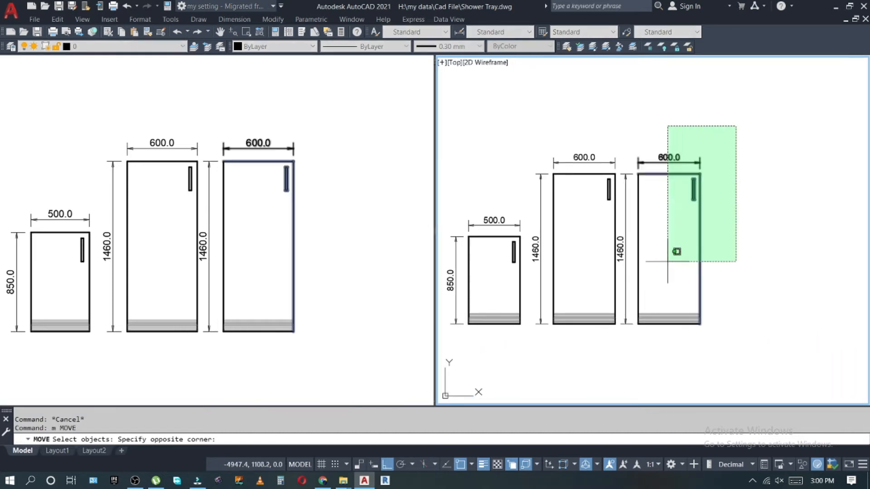
pyautogui.click(624, 335)
pyautogui.press('Return')
pyautogui.click(632, 345)
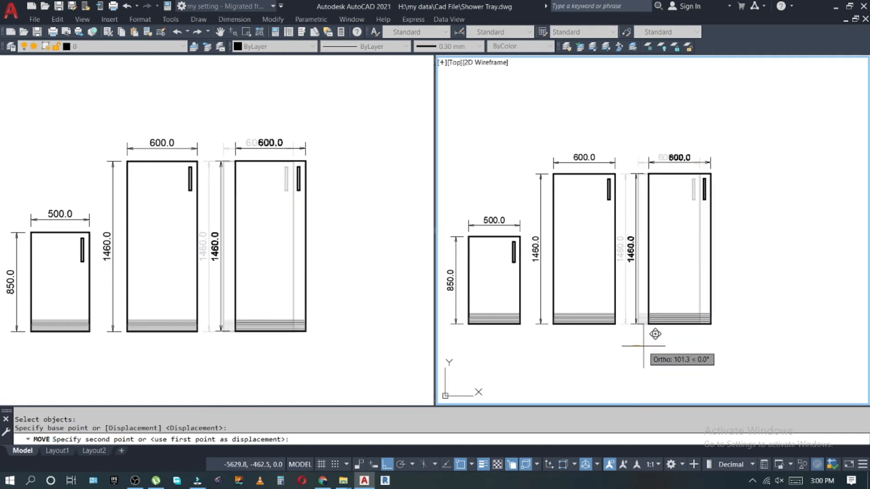
pyautogui.click(643, 347)
pyautogui.press('Escape')
pyautogui.click(660, 350)
pyautogui.press('Escape')
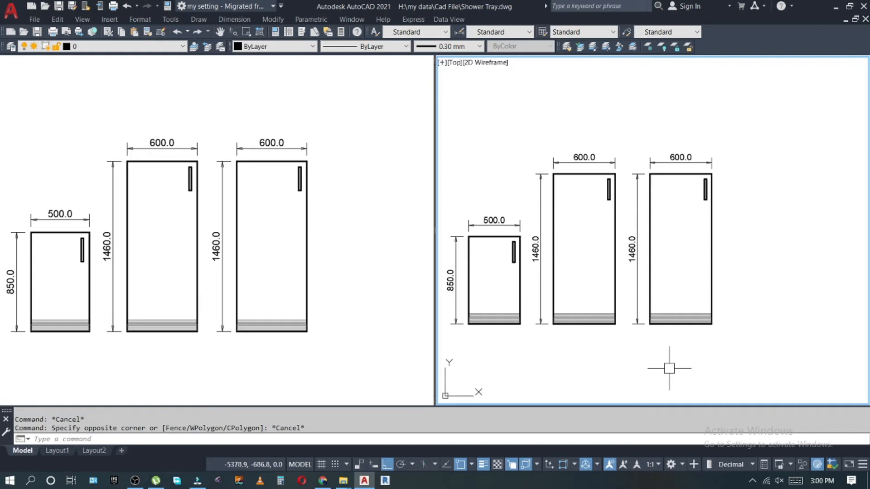
pyautogui.press('Escape')
pyautogui.write('co')
pyautogui.press('Return')
pyautogui.click(751, 142)
pyautogui.click(629, 346)
pyautogui.press('Return')
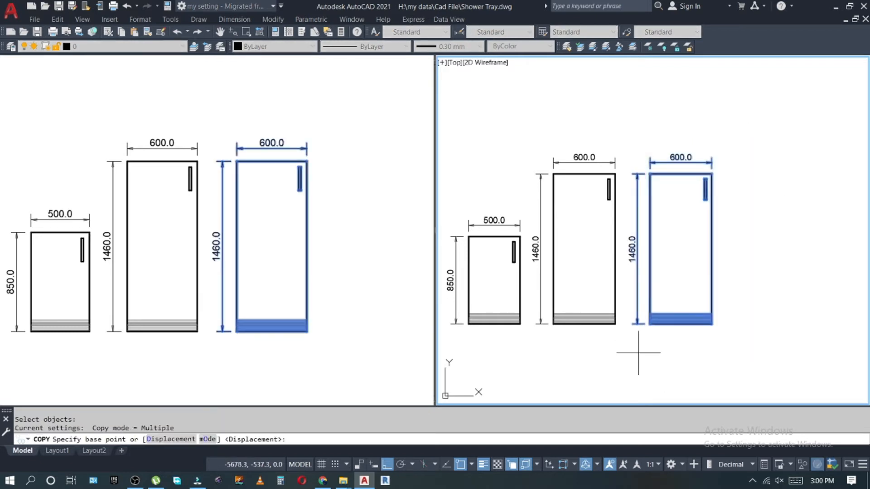
pyautogui.press('Escape')
pyautogui.press('Escape')
pyautogui.press('Escape')
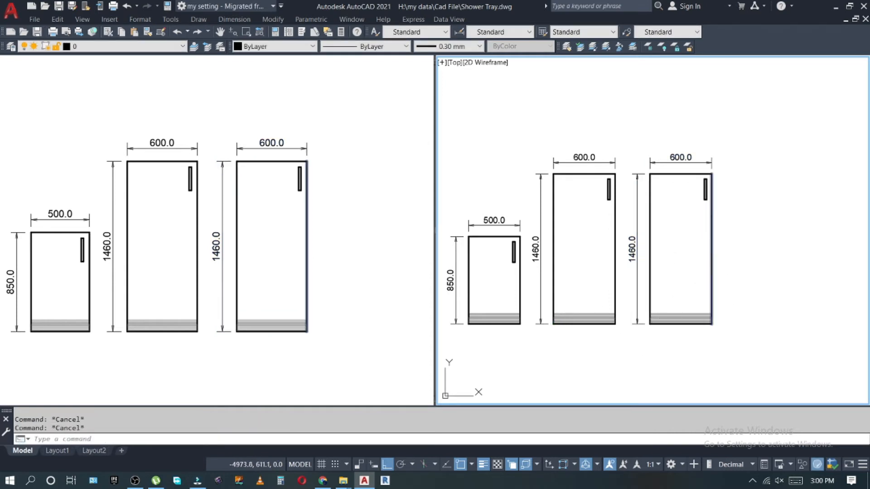
# Calculate the difference between 1460 and 1750 with the command-line calculator.
pyautogui.moveTo(710, 241)
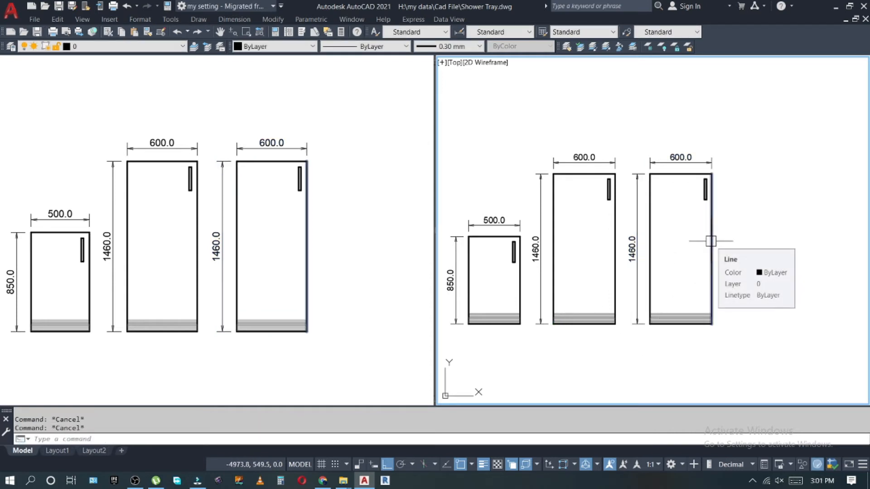
pyautogui.write('l')
pyautogui.press('Return')
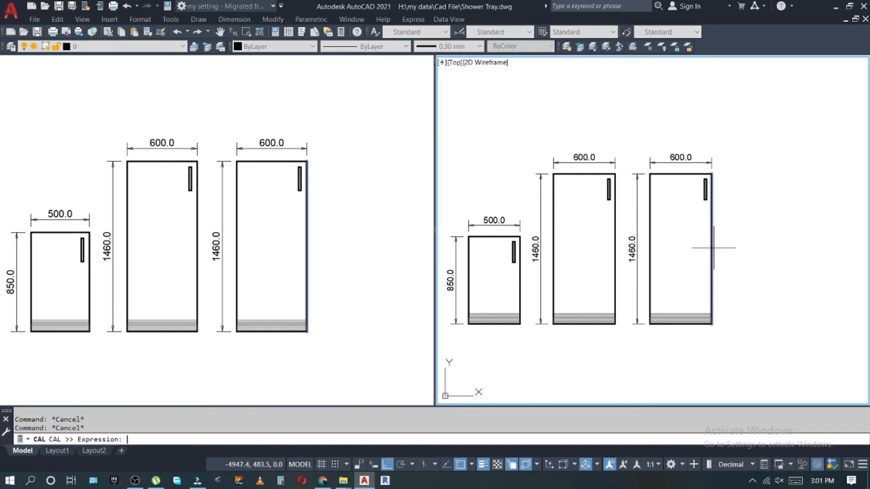
pyautogui.write('1460-1')
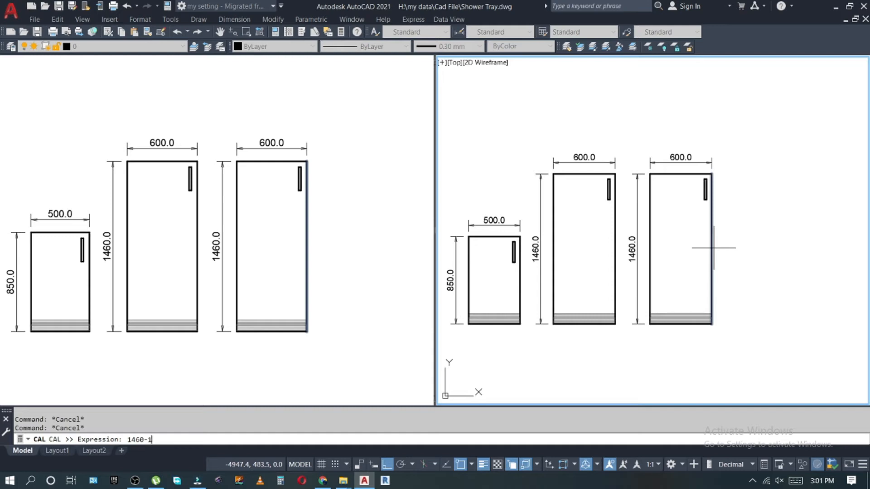
pyautogui.press('Return')
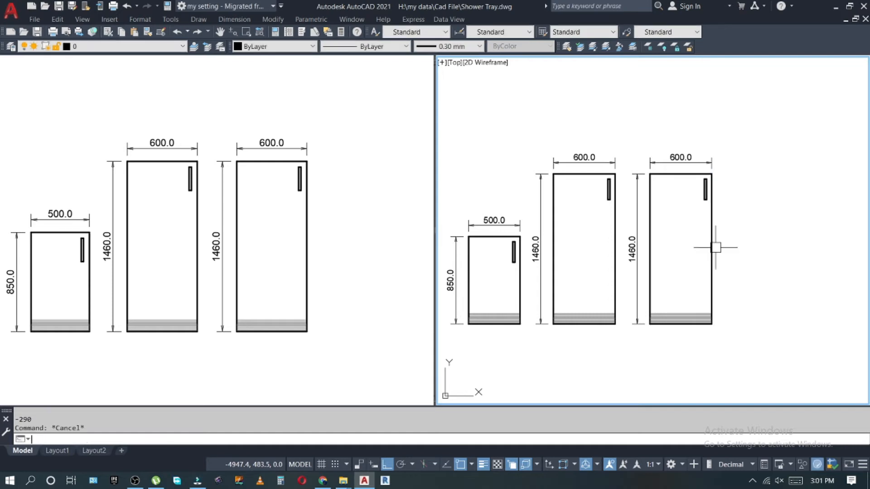
# Stretch the upper end of the last tall panel upward by 290, together with its handle and width dimension.
pyautogui.write('s')
pyautogui.press('Return')
pyautogui.click(740, 138)
pyautogui.click(625, 210)
pyautogui.press('Return')
pyautogui.click(781, 210)
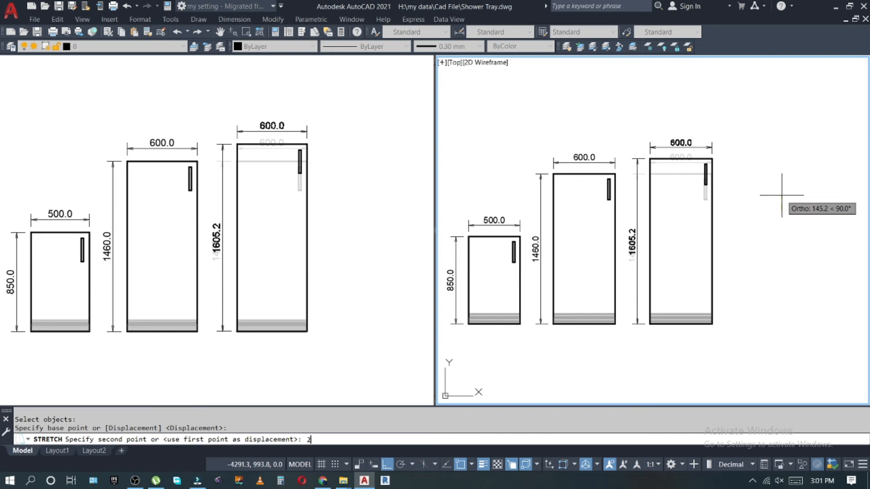
pyautogui.press('Return')
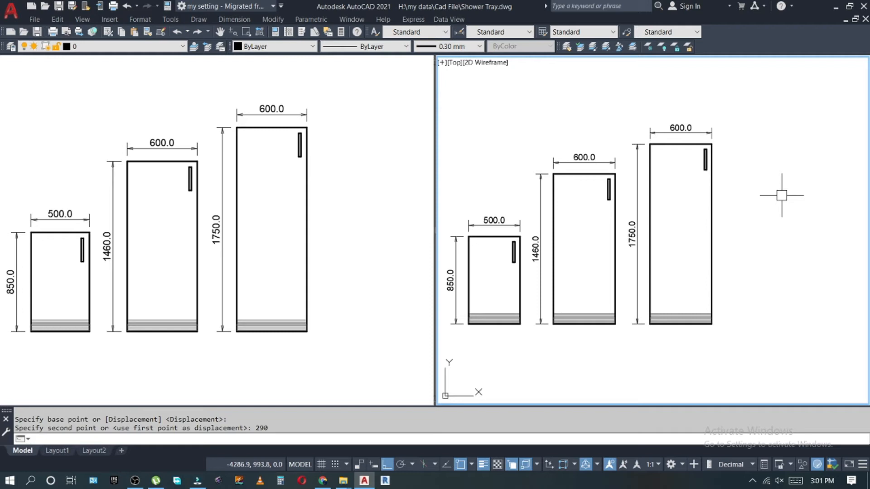
# Draw a horizontal polyline across the 1750-high panel about a third of the way down, dividing it into two doors.
pyautogui.press('Escape')
pyautogui.write('pl')
pyautogui.press('Return')
pyautogui.click(650, 198)
pyautogui.click(711, 198)
pyautogui.press('Escape')
pyautogui.press('Escape')
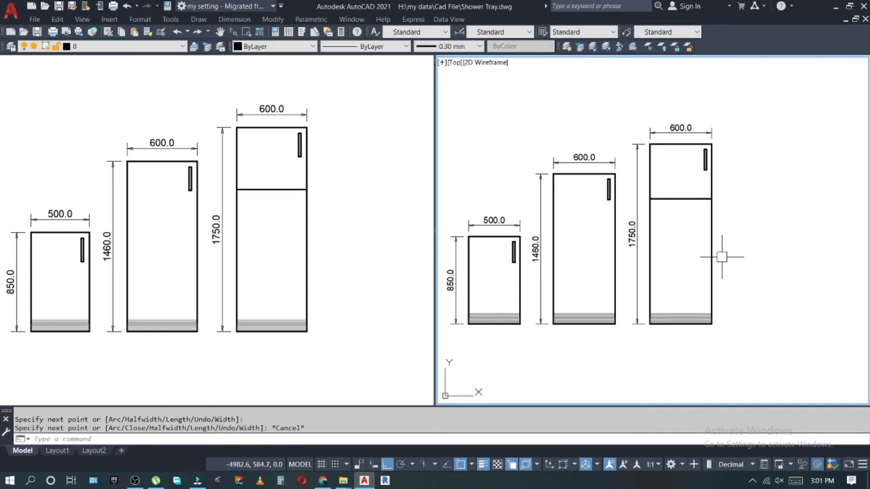
pyautogui.press('Escape')
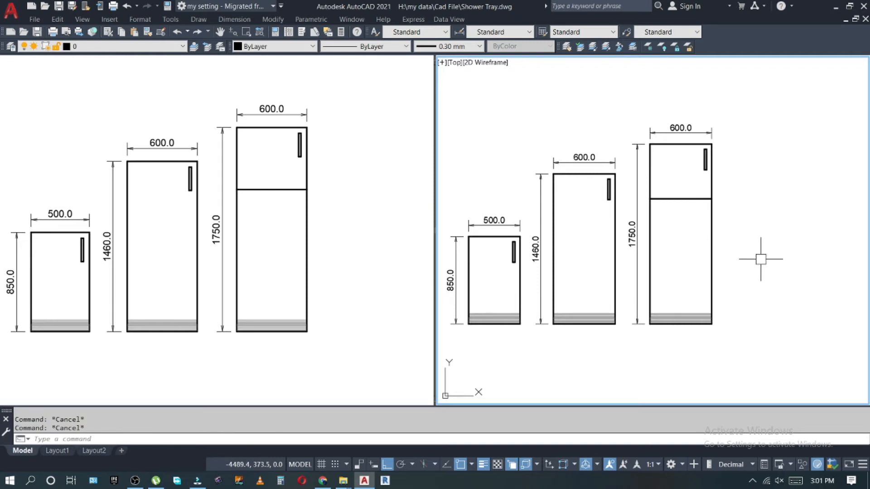
# Move the handle of the upper door straight down, closer to the middle of the door's height.
pyautogui.scroll(3, 706, 173)
pyautogui.write('m')
pyautogui.press('Return')
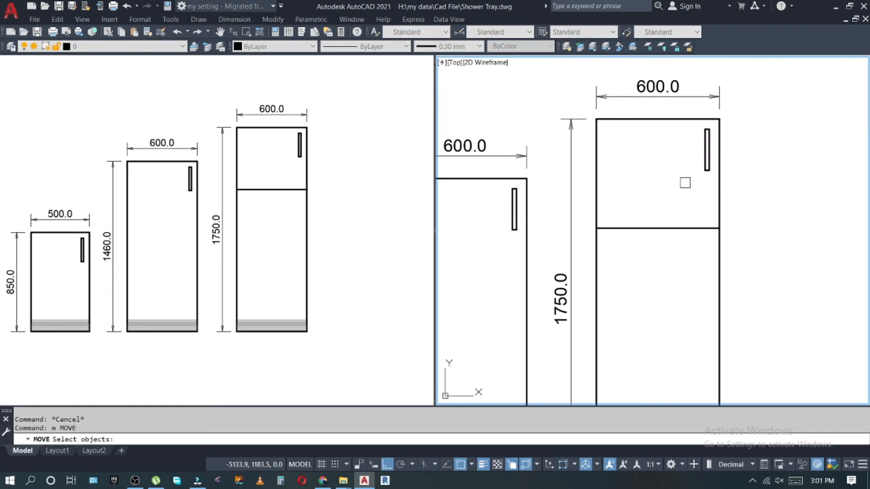
pyautogui.click(684, 181)
pyautogui.click(747, 128)
pyautogui.press('Return')
pyautogui.click(755, 134)
pyautogui.click(757, 156)
pyautogui.press('Escape')
# Draw a vertical guide line across the upper door and a horizontal one from its midpoint outward past the handle.
pyautogui.write('l')
pyautogui.press('Return')
pyautogui.click(668, 228)
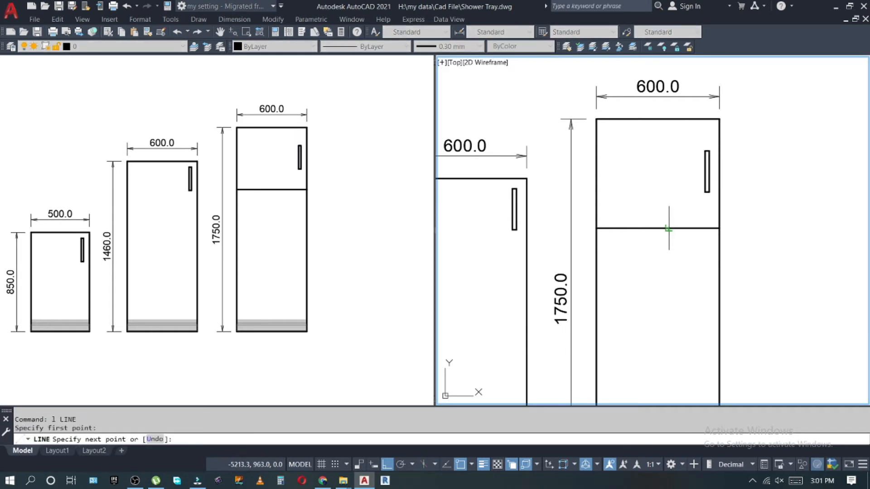
pyautogui.click(668, 119)
pyautogui.press('Escape')
pyautogui.press('Return')
pyautogui.click(669, 173)
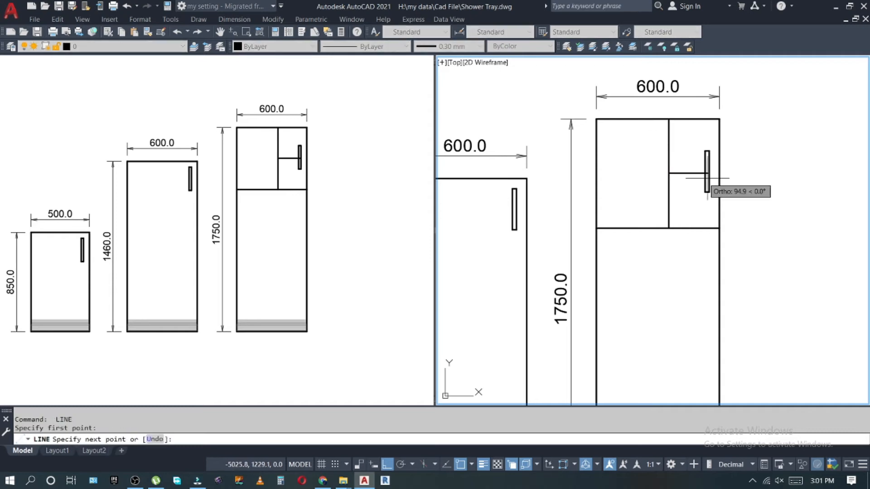
pyautogui.click(800, 173)
pyautogui.press('Escape')
# Move the upper door's handle vertically so that it is centred on the horizontal guide line.
pyautogui.write('m')
pyautogui.press('Return')
pyautogui.scroll(3, 705, 157)
pyautogui.click(680, 118)
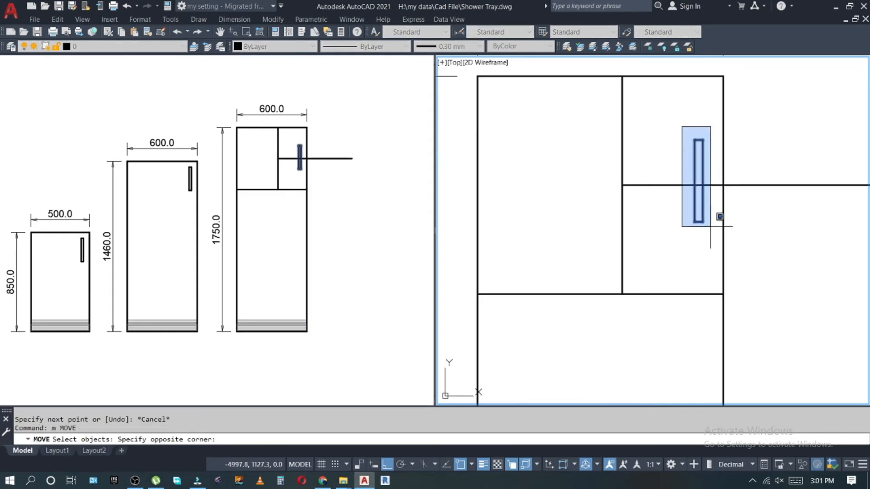
pyautogui.click(727, 247)
pyautogui.scroll(3, 696, 192)
pyautogui.press('Return')
pyautogui.click(693, 168)
pyautogui.press('Escape')
pyautogui.press('Escape')
pyautogui.scroll(-5, 684, 185)
# Draw a vertical guide line through the lower door from the midpoint of the dividing line down to the base stripes.
pyautogui.write('l')
pyautogui.press('Return')
pyautogui.click(648, 209)
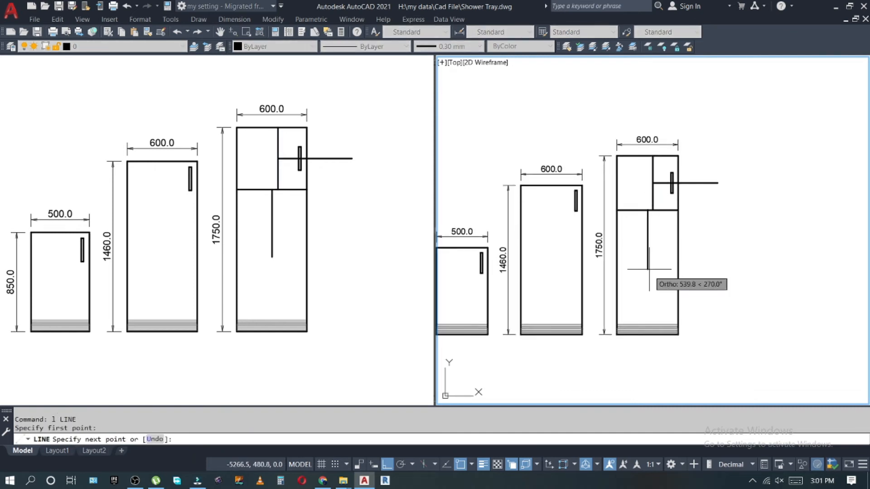
pyautogui.click(647, 321)
pyautogui.press('Return')
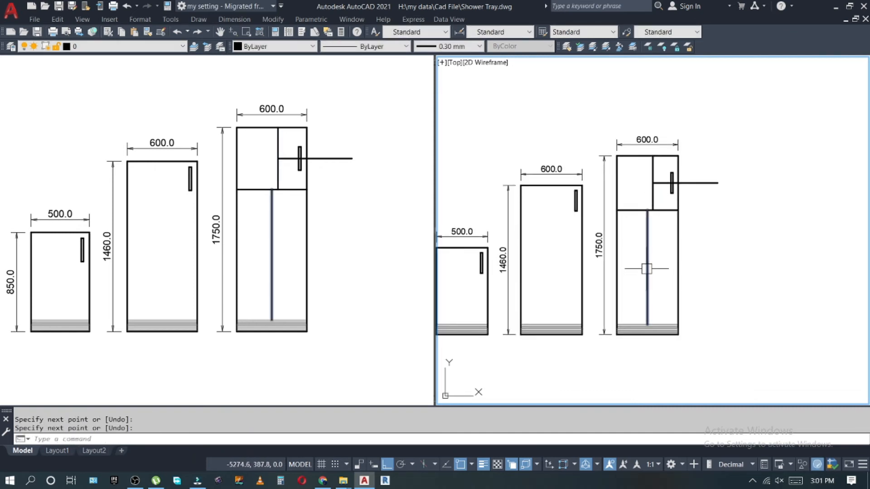
pyautogui.press('Return')
pyautogui.click(647, 266)
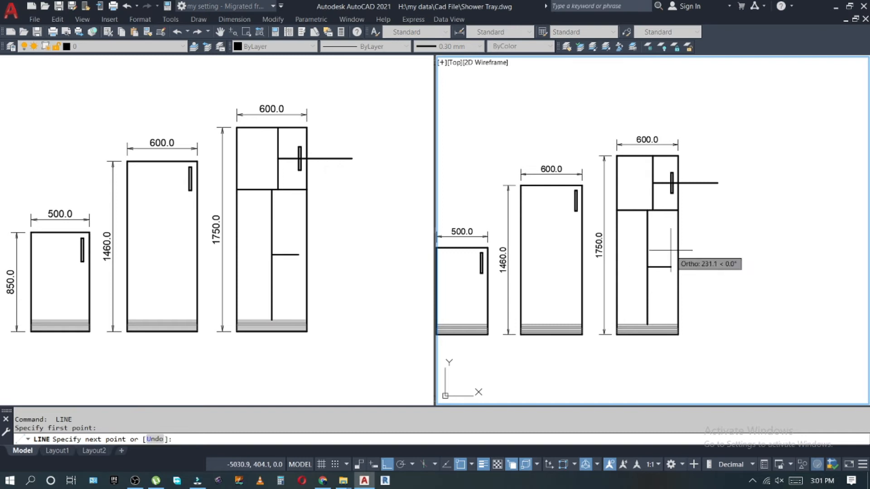
pyautogui.press('Escape')
pyautogui.scroll(3, 670, 191)
pyautogui.press('Escape')
# Copy the upper door's handle straight down so that the top of the copy meets the dividing line.
pyautogui.write('co')
pyautogui.press('Return')
pyautogui.click(669, 136)
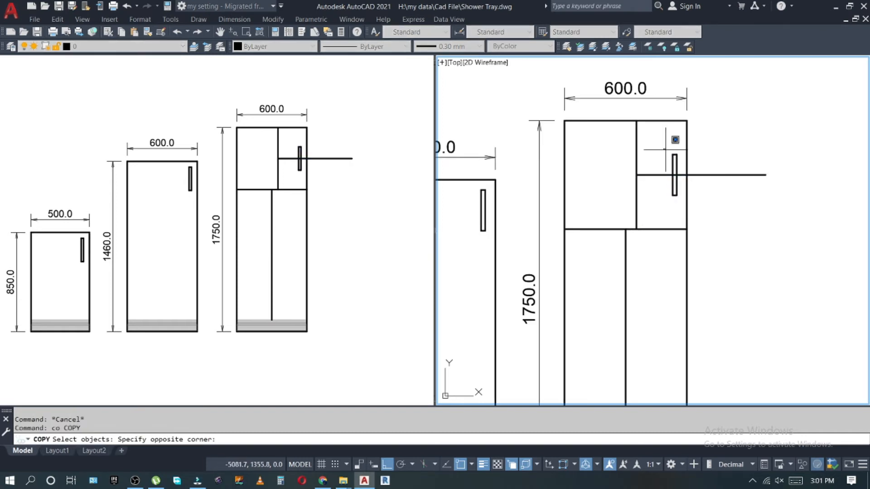
pyautogui.click(689, 200)
pyautogui.press('Return')
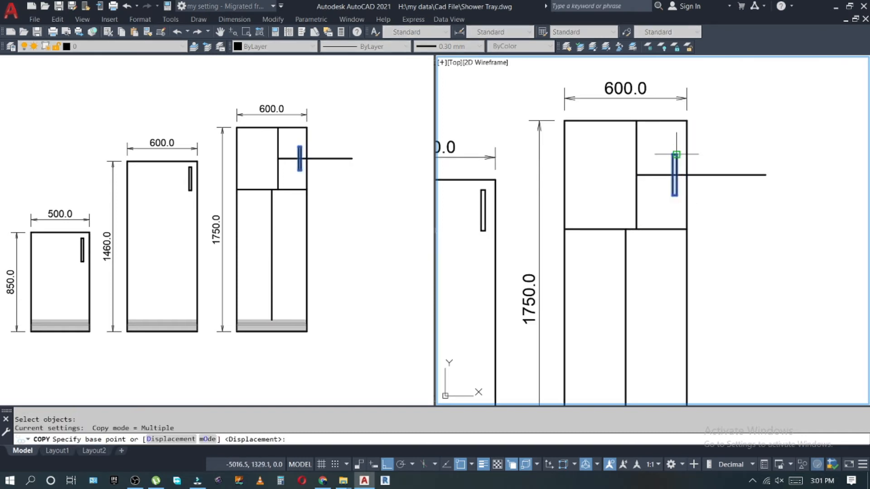
pyautogui.click(675, 154)
pyautogui.click(675, 228)
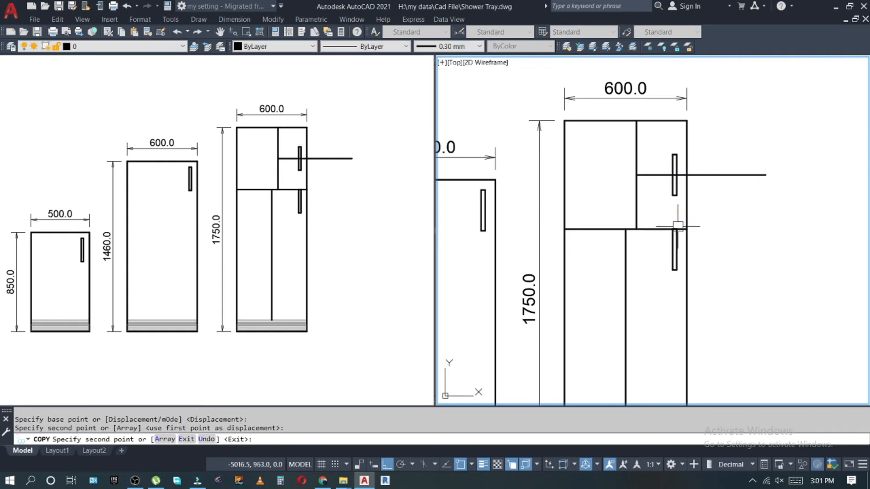
pyautogui.press('Escape')
# Move the copied handle 50 down from the dividing line into the lower door.
pyautogui.write('m')
pyautogui.press('Return')
pyautogui.click(660, 216)
pyautogui.click(683, 286)
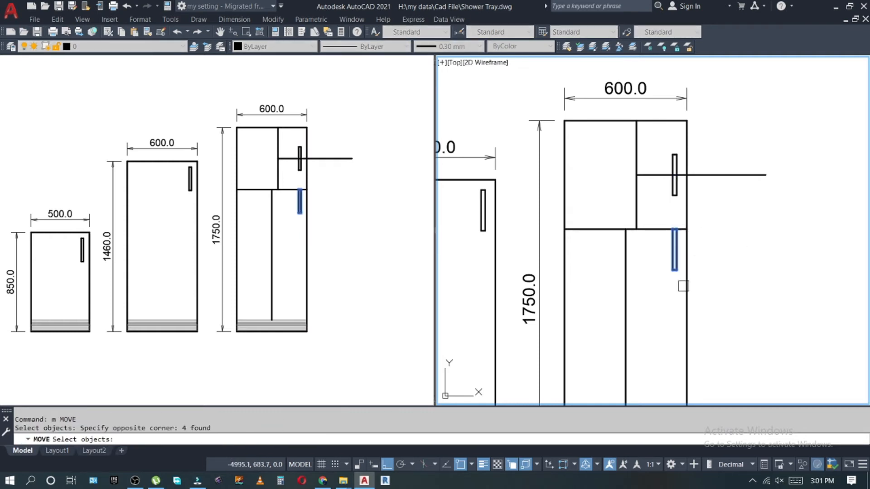
pyautogui.press('Return')
pyautogui.click(722, 258)
pyautogui.write('50')
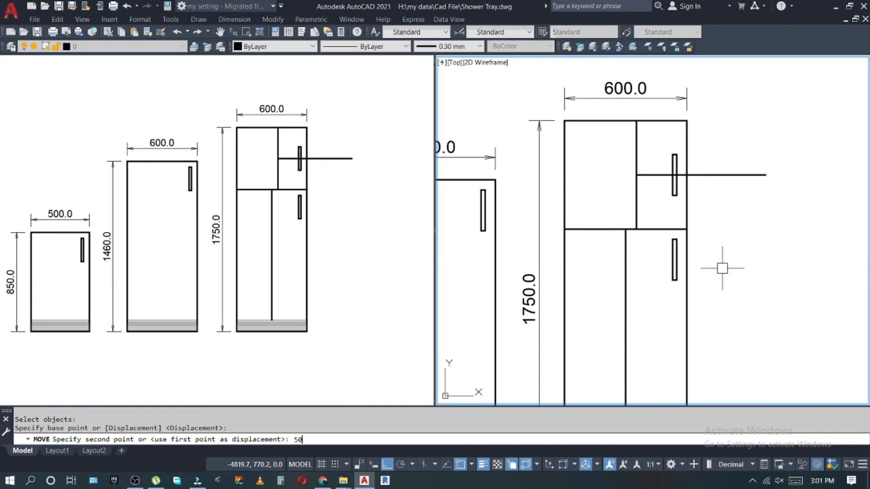
pyautogui.press('Escape')
pyautogui.press('Escape')
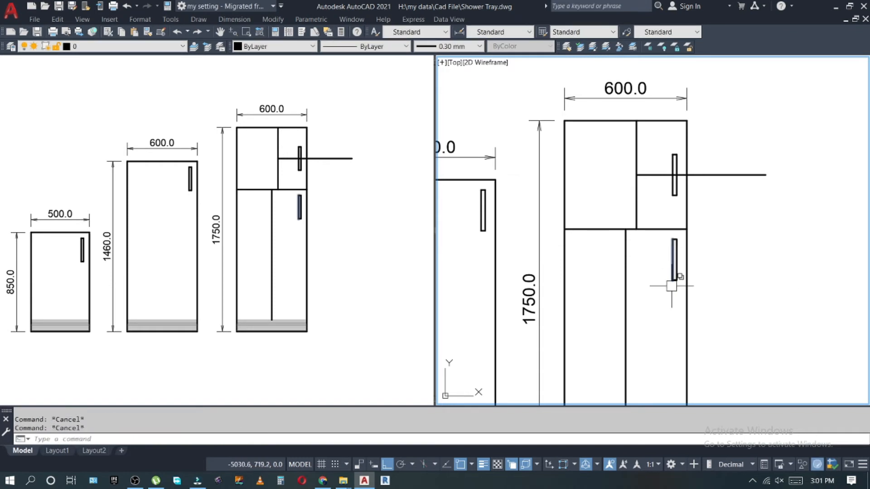
# Erase the handle in the upper door.
pyautogui.click(660, 198)
pyautogui.click(728, 120)
pyautogui.write('e')
pyautogui.press('Return')
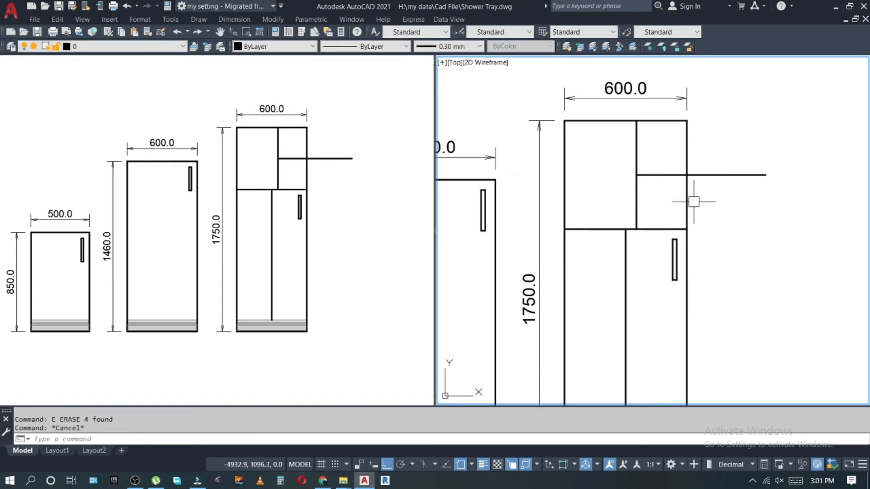
pyautogui.press('Return')
pyautogui.press('Escape')
pyautogui.press('Escape')
# Mirror the lower door's handle about the horizontal dividing line into the upper door, keeping the original.
pyautogui.write('mi')
pyautogui.press('Return')
pyautogui.click(655, 213)
pyautogui.click(700, 292)
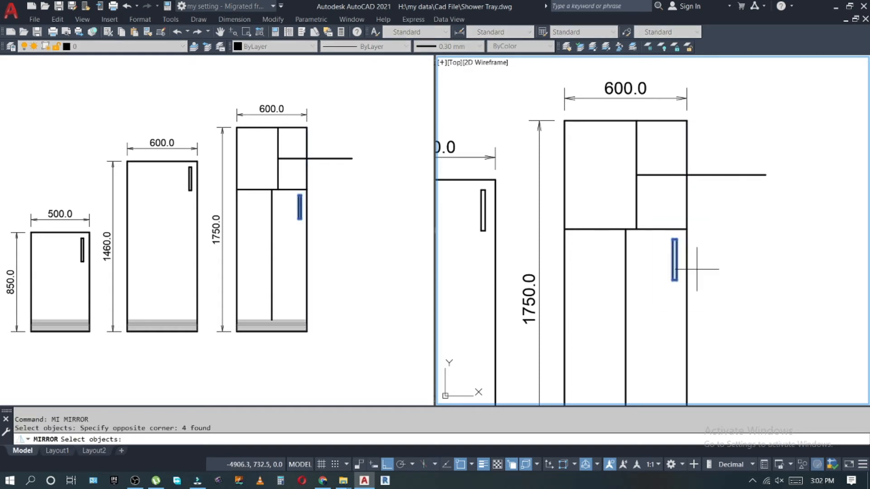
pyautogui.click(686, 229)
pyautogui.click(734, 235)
pyautogui.press('Return')
# Erase the horizontal and vertical guide lines of the upper door.
pyautogui.click(738, 171)
pyautogui.press('Escape')
pyautogui.click(722, 190)
pyautogui.click(714, 167)
pyautogui.press('e')
pyautogui.press('Return')
pyautogui.press('Escape')
pyautogui.click(644, 181)
pyautogui.click(628, 185)
pyautogui.press('e')
pyautogui.press('Return')
pyautogui.press('Escape')
# Erase the vertical guide line running through the lower door.
pyautogui.click(644, 267)
pyautogui.click(604, 273)
pyautogui.press('e')
pyautogui.press('Return')
# Copy the dimensioned two-door panel to the right, using the distance between the lower left corners of the 1460-high and two-door panels.
pyautogui.scroll(-3, 640, 263)
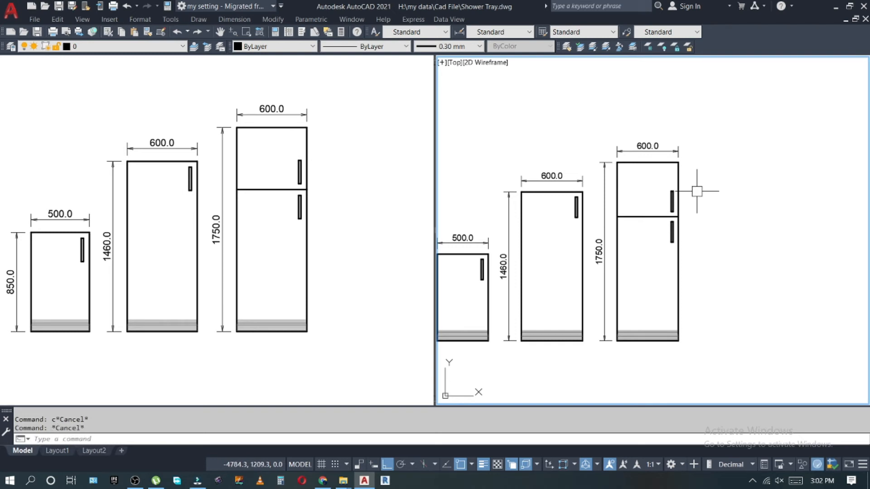
pyautogui.write('o')
pyautogui.press('Return')
pyautogui.click(696, 133)
pyautogui.click(597, 350)
pyautogui.press('Return')
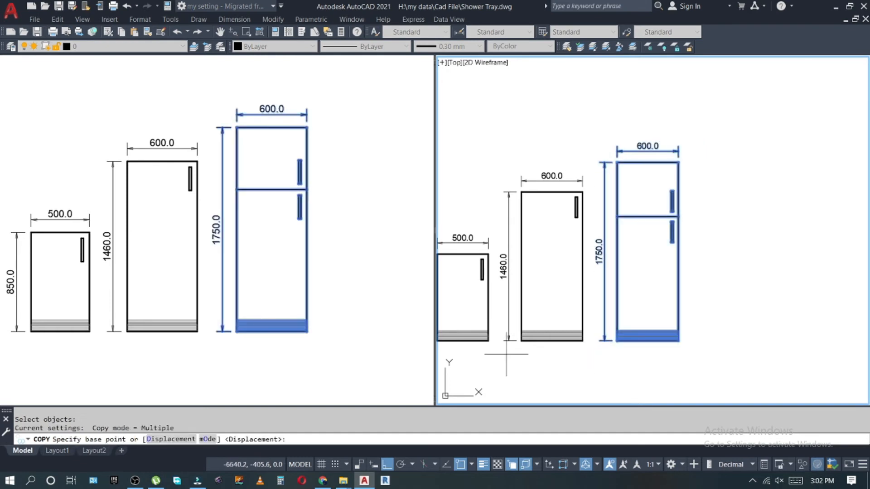
pyautogui.click(521, 341)
pyautogui.scroll(3, 521, 342)
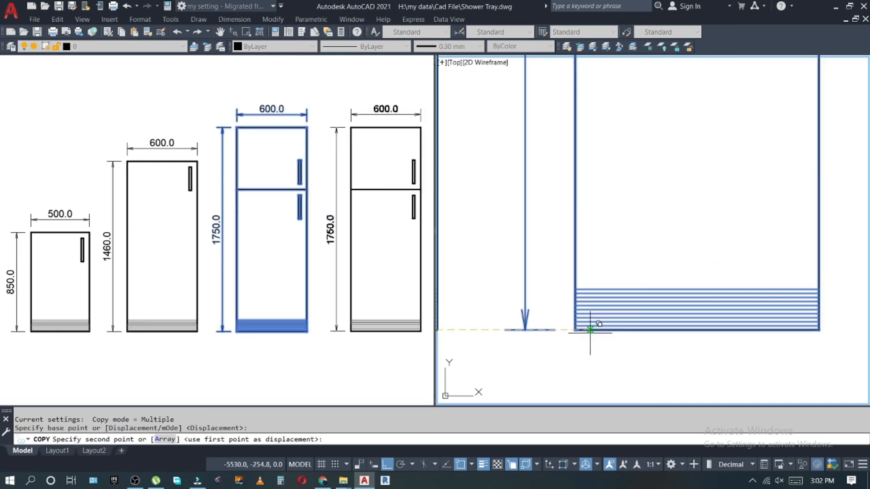
pyautogui.click(576, 330)
pyautogui.press('Escape')
pyautogui.press('Escape')
# Frame all four dimensioned panels completely in both viewports.
pyautogui.click(339, 341)
pyautogui.press('Escape')
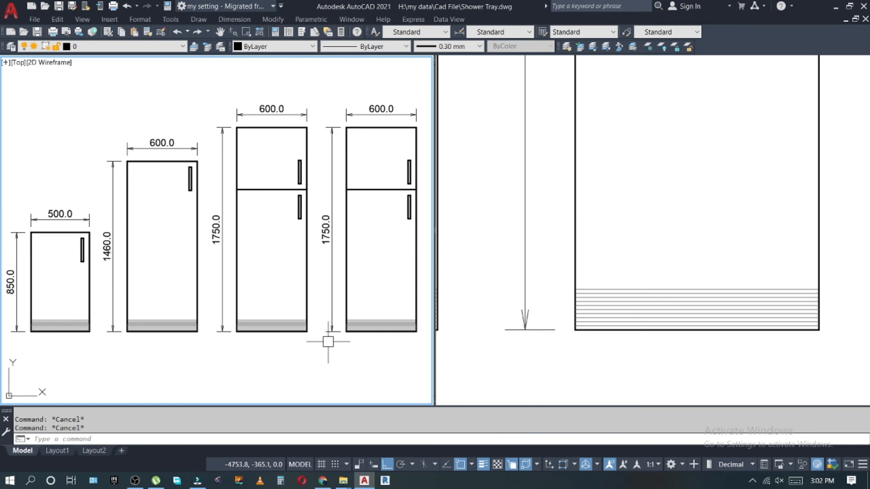
pyautogui.write('z')
pyautogui.press('Return')
pyautogui.press('Return')
pyautogui.moveTo(297, 290); pyautogui.dragTo(336, 321)
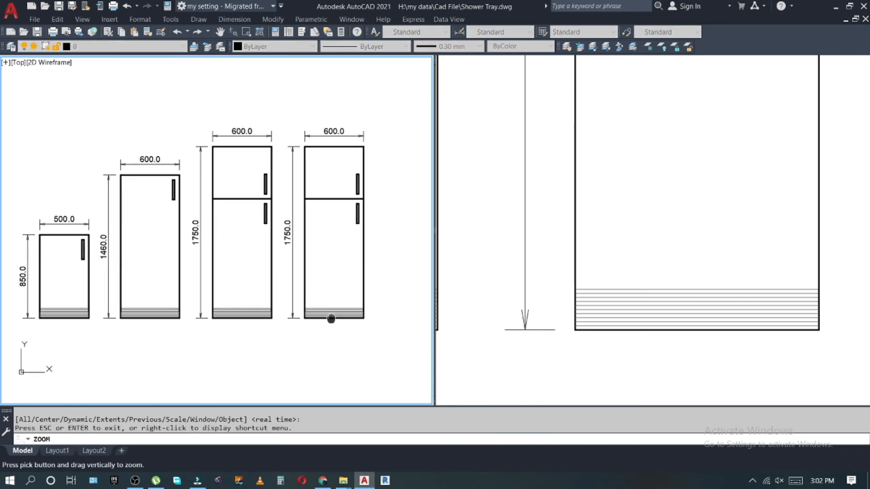
pyautogui.press('Escape')
pyautogui.press('Return')
pyautogui.press('Return')
pyautogui.moveTo(336, 285); pyautogui.dragTo(320, 310)
pyautogui.moveTo(324, 310); pyautogui.dragTo(299, 306, button='middle')
pyautogui.press('Escape')
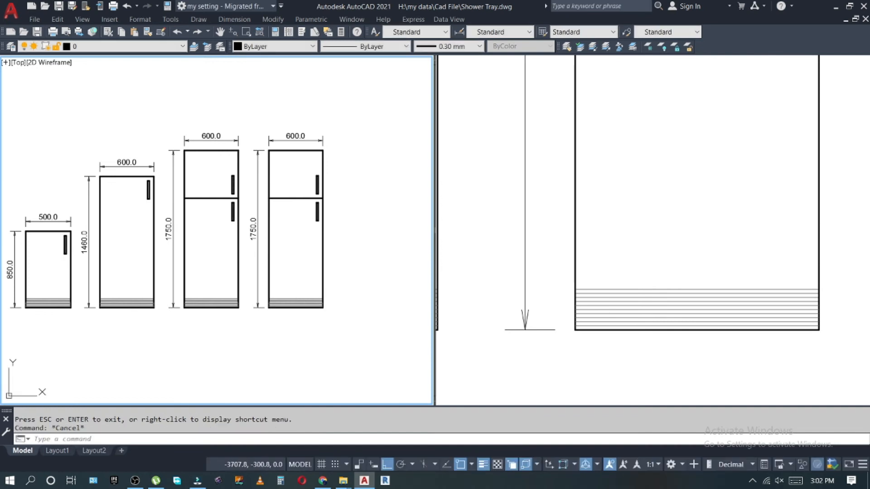
pyautogui.click(530, 347)
pyautogui.scroll(-6, 605, 326)
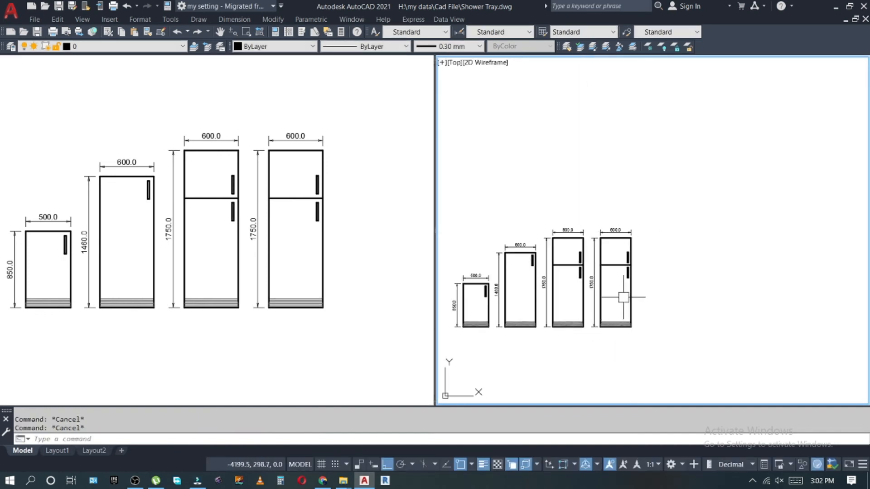
# Stretch the right side of the rightmost two-door panel, including its handles and width dimension, 308 to the right.
pyautogui.scroll(5, 629, 238)
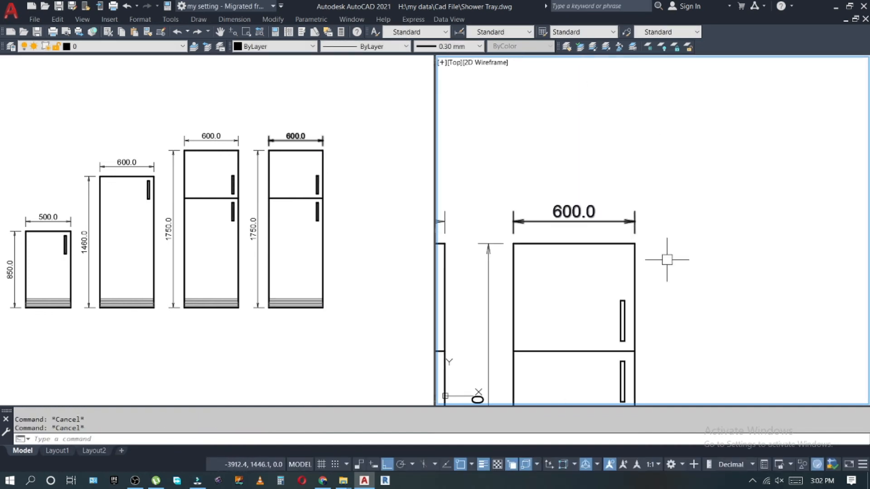
pyautogui.scroll(-3, 679, 217)
pyautogui.write('s')
pyautogui.press('Return')
pyautogui.click(709, 134)
pyautogui.click(638, 364)
pyautogui.press('Return')
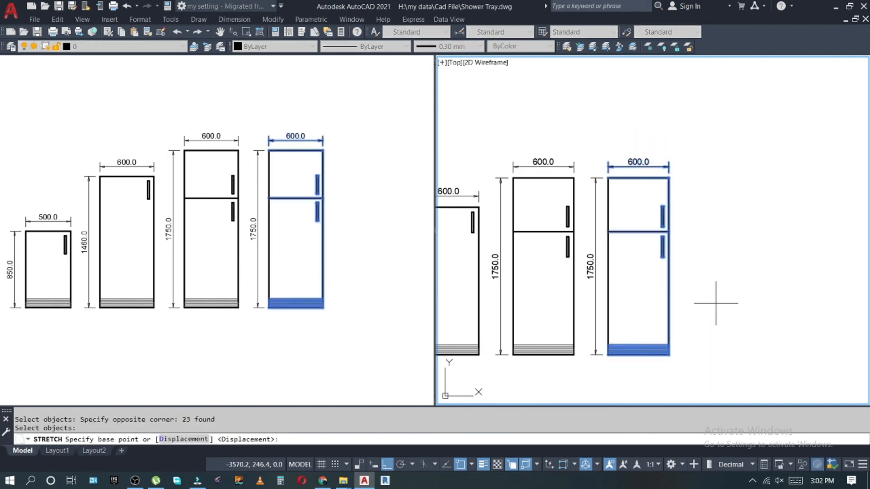
pyautogui.click(718, 295)
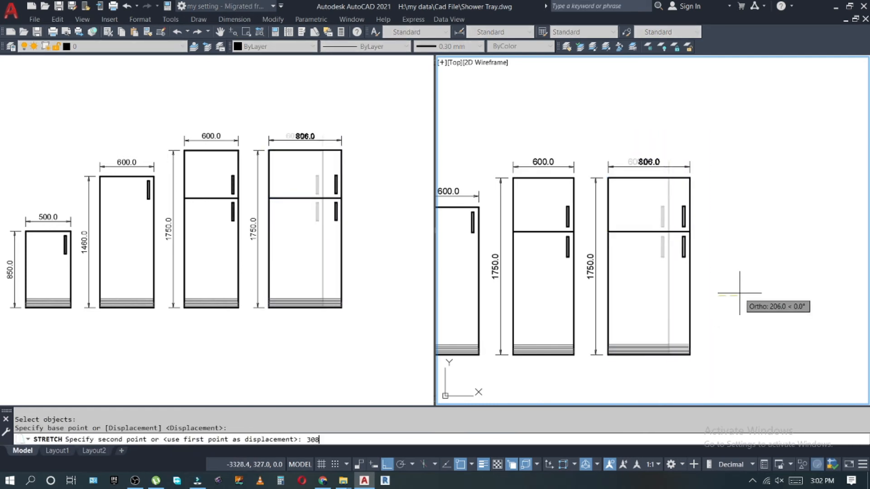
pyautogui.press('Return')
pyautogui.press('Escape')
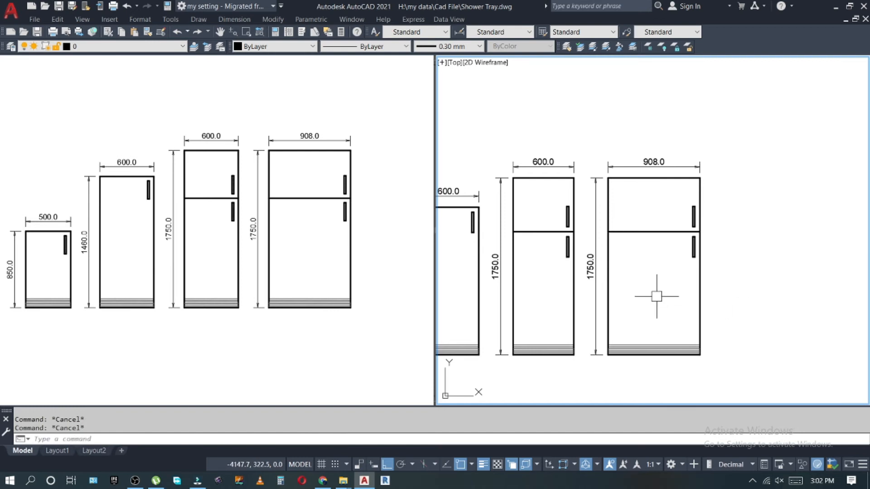
pyautogui.write('l')
pyautogui.press('Return')
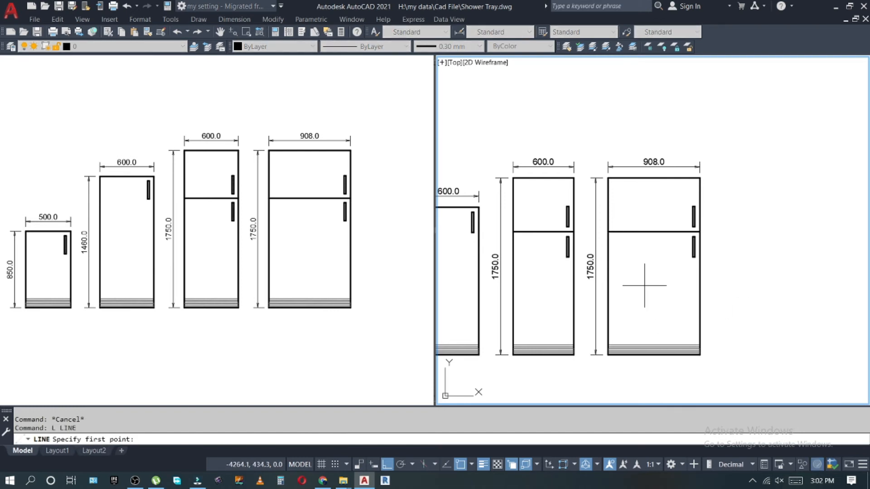
pyautogui.press('Escape')
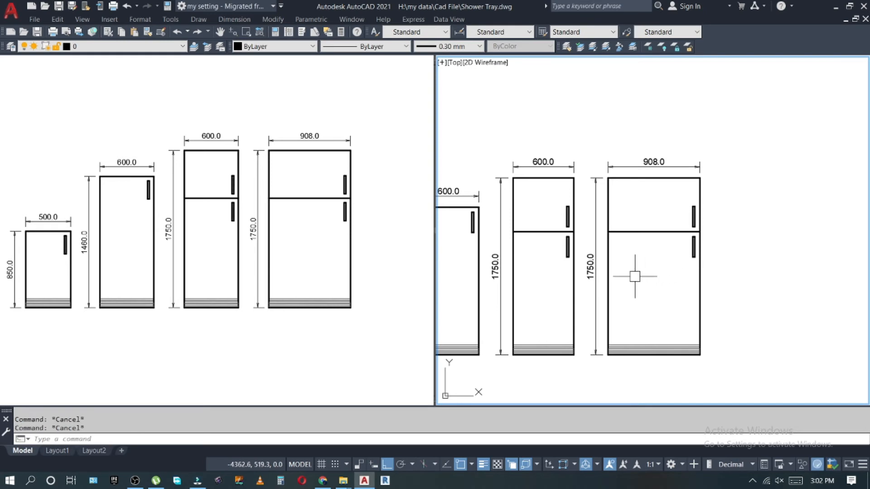
# Erase the horizontal door divider and the upper handle of the 908-wide panel.
pyautogui.click(624, 233)
pyautogui.press('Delete')
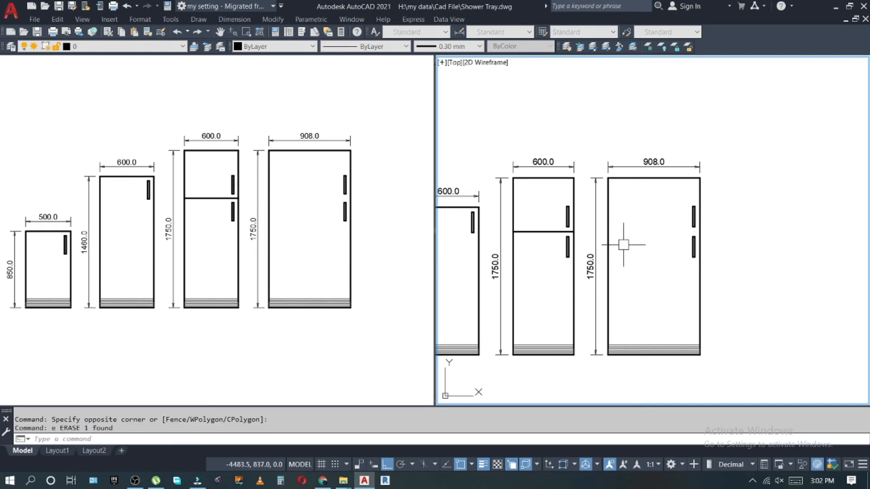
pyautogui.scroll(3, 673, 229)
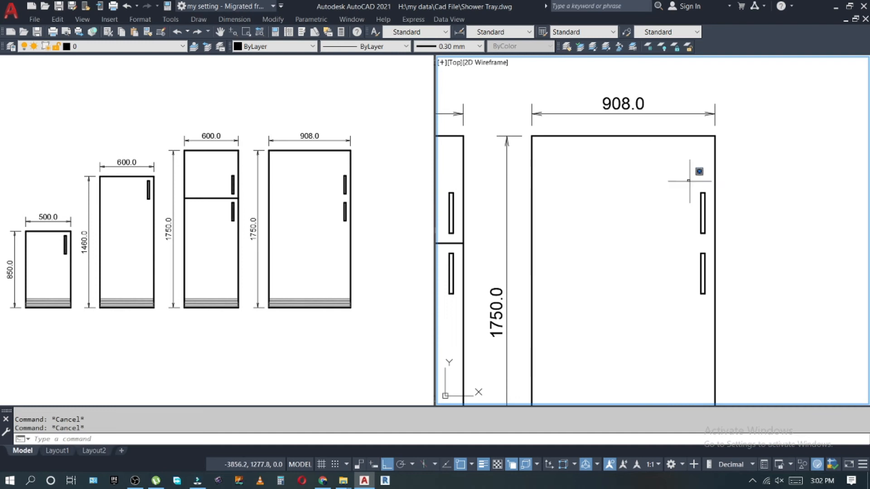
pyautogui.click(729, 245)
pyautogui.write('e')
pyautogui.press('Escape')
# Stretch the upper end of the remaining handle on the 908-wide panel upward by 100.
pyautogui.write('s')
pyautogui.scroll(3, 709, 246)
pyautogui.click(709, 248)
pyautogui.click(665, 280)
pyautogui.press('space')
pyautogui.click(626, 292)
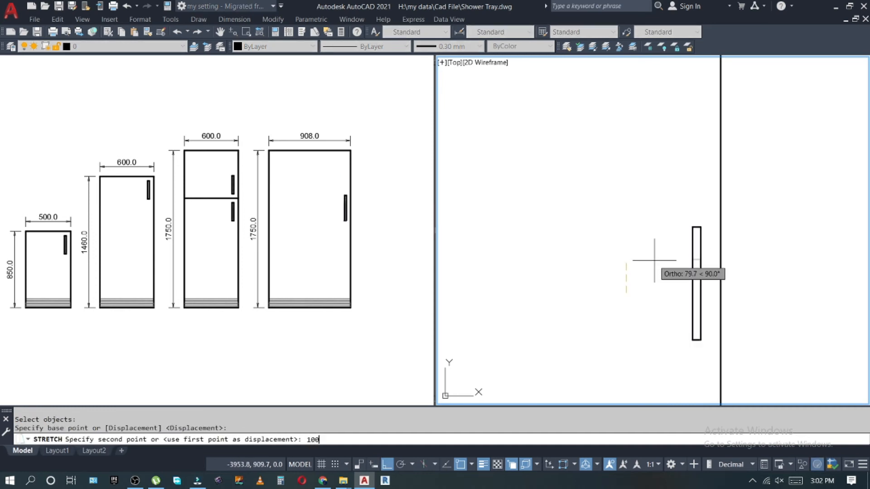
pyautogui.write('100')
pyautogui.press('Return')
pyautogui.press('Escape')
pyautogui.scroll(-3, 731, 242)
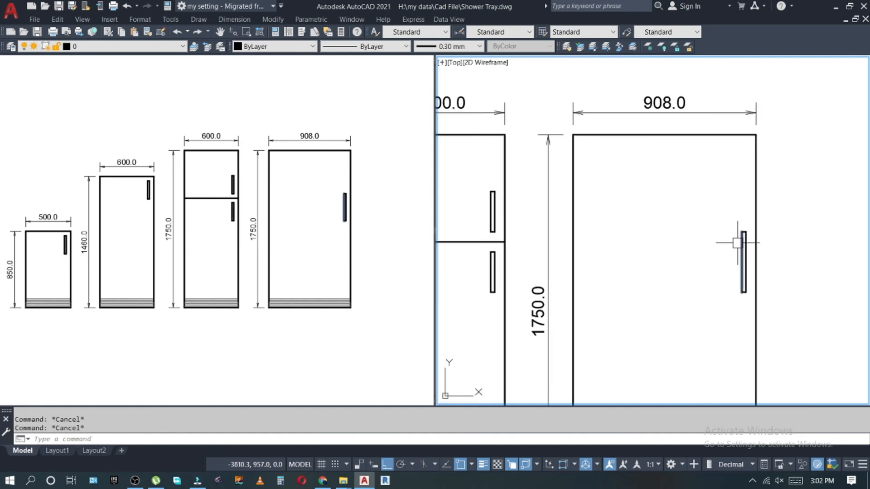
# Draw a vertical line from the upper left corner of the 908-wide panel to just below its base.
pyautogui.scroll(-3, 645, 263)
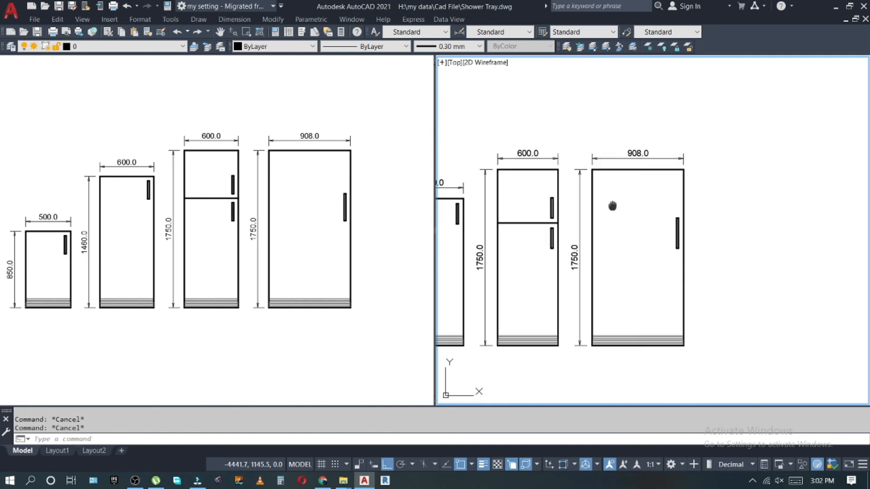
pyautogui.write('l')
pyautogui.press('space')
pyautogui.click(605, 171)
pyautogui.click(610, 363)
pyautogui.press('Escape')
# Move the new vertical line 400 to the right, into the 908-wide panel.
pyautogui.write('m')
pyautogui.press('space')
pyautogui.write('l')
pyautogui.press('space')
pyautogui.press('space')
pyautogui.click(651, 373)
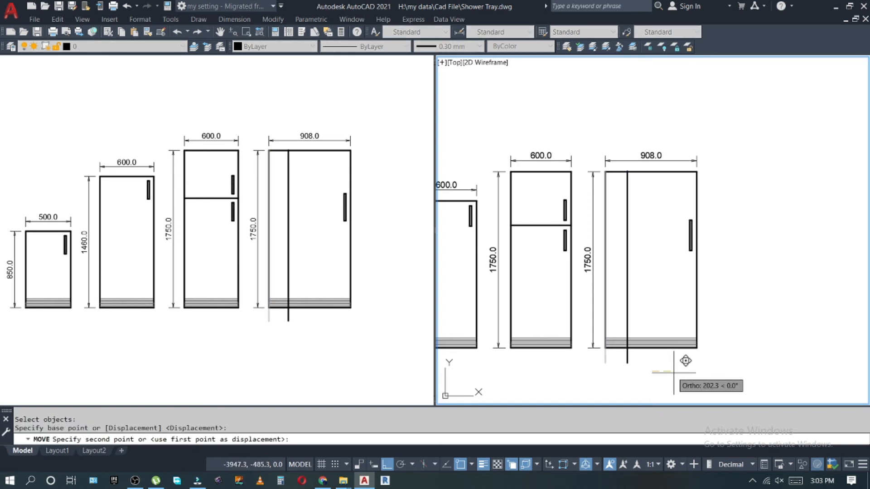
pyautogui.write('400')
pyautogui.press('Return')
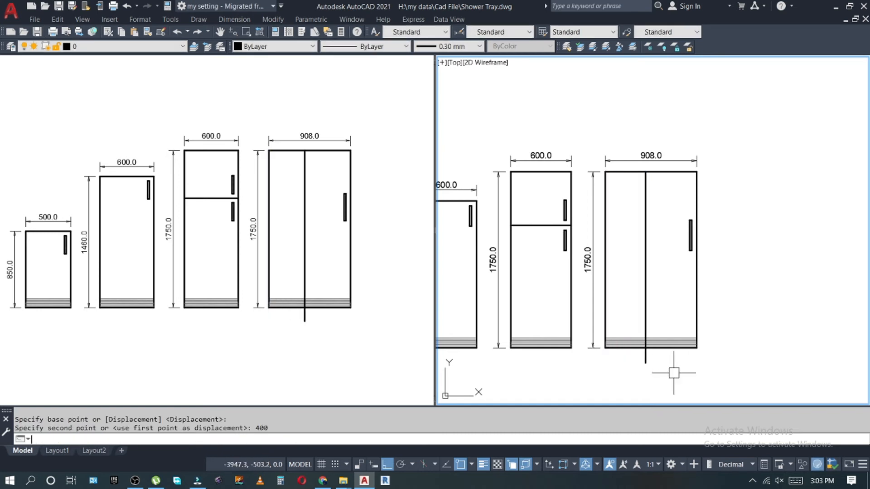
# Move the vertical divider line back 100 to the left.
pyautogui.press('Escape')
pyautogui.write('m')
pyautogui.press('space')
pyautogui.write('l')
pyautogui.press('space')
pyautogui.press('space')
pyautogui.click(745, 373)
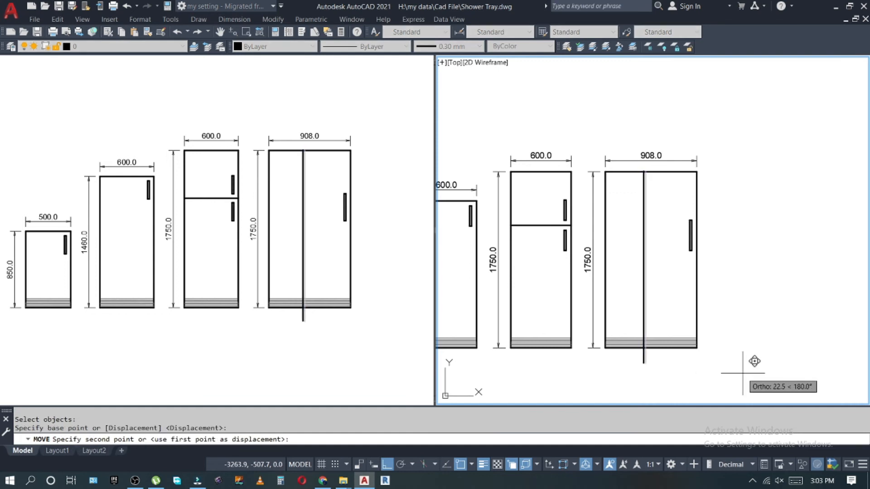
pyautogui.write('100')
pyautogui.press('Return')
pyautogui.press('Escape')
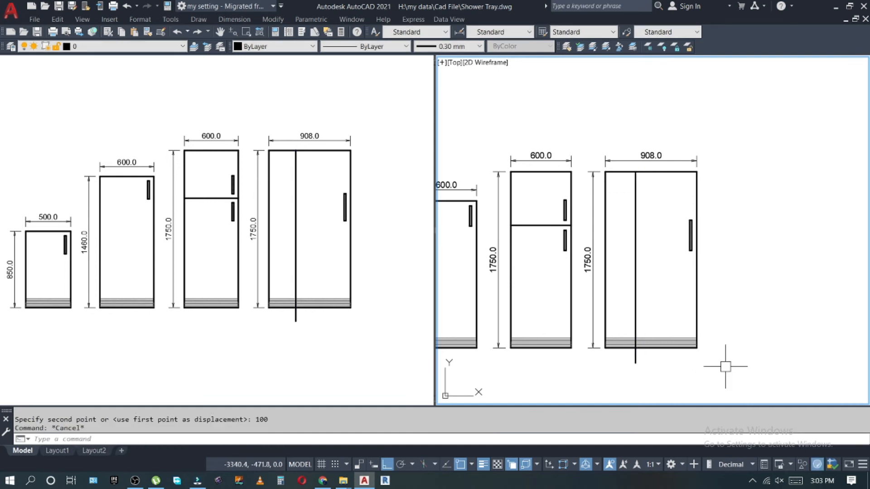
pyautogui.press('Escape')
# Trim the lower part of the vertical divider so it ends at the top of the hatched base strip.
pyautogui.scroll(3, 620, 359)
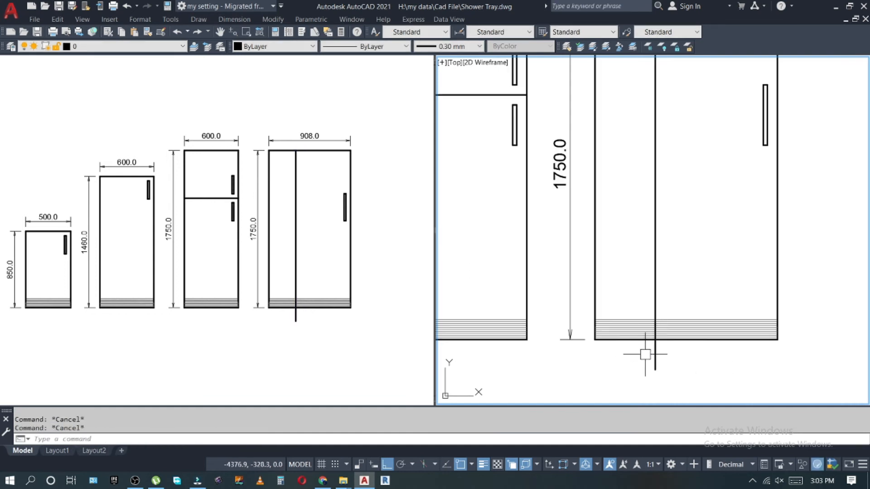
pyautogui.scroll(5, 670, 321)
pyautogui.click(634, 316)
pyautogui.scroll(5, 610, 325)
pyautogui.write('tr')
pyautogui.press('Return')
pyautogui.click(612, 302)
pyautogui.press('Escape')
pyautogui.press('Escape')
pyautogui.scroll(-10, 619, 320)
pyautogui.press('Escape')
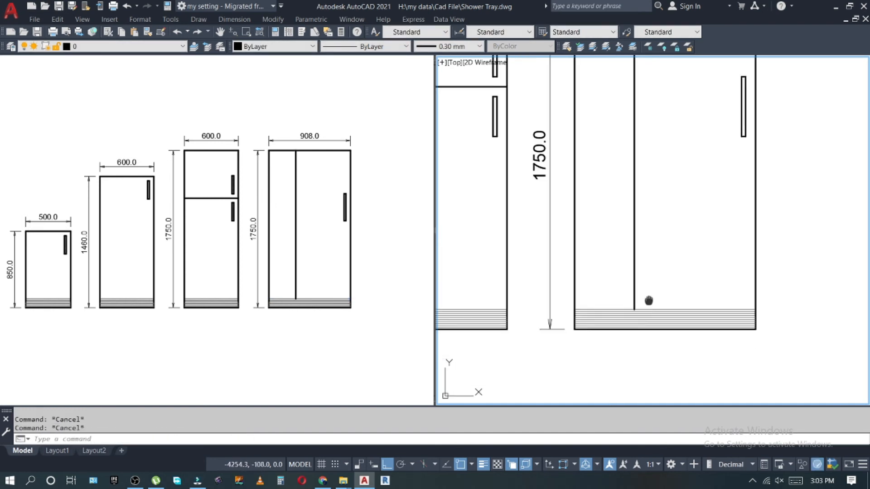
# Offset the vertical divider line 50 to the right.
pyautogui.scroll(3, 658, 235)
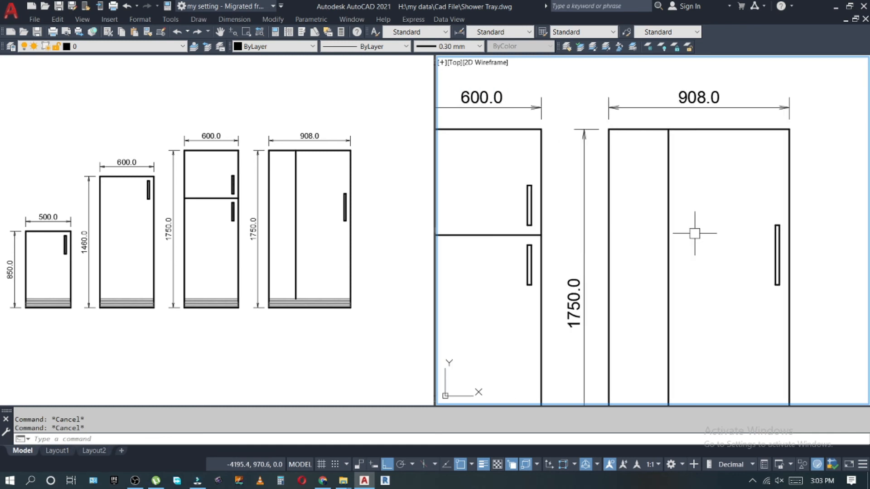
pyautogui.write('o')
pyautogui.press('Return')
pyautogui.write('50')
pyautogui.press('Return')
pyautogui.click(667, 233)
pyautogui.click(711, 226)
pyautogui.press('Escape')
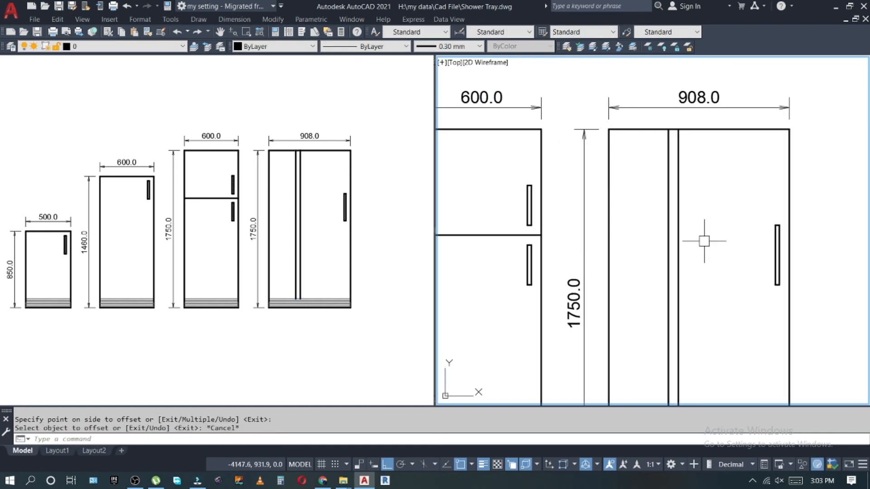
# Move the handle of the 908-wide panel horizontally left, close to the right-hand divider line.
pyautogui.scroll(-3, 704, 241)
pyautogui.scroll(1, 697, 240)
pyautogui.press('Escape')
pyautogui.press('Escape')
pyautogui.write('m')
pyautogui.press('Return')
pyautogui.click(728, 190)
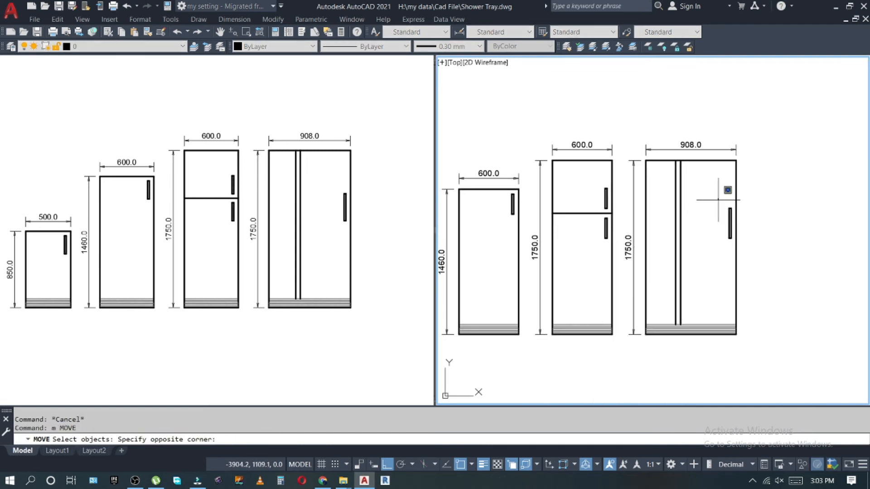
pyautogui.click(809, 272)
pyautogui.scroll(3, 778, 233)
pyautogui.scroll(-1, 770, 254)
pyautogui.press('Return')
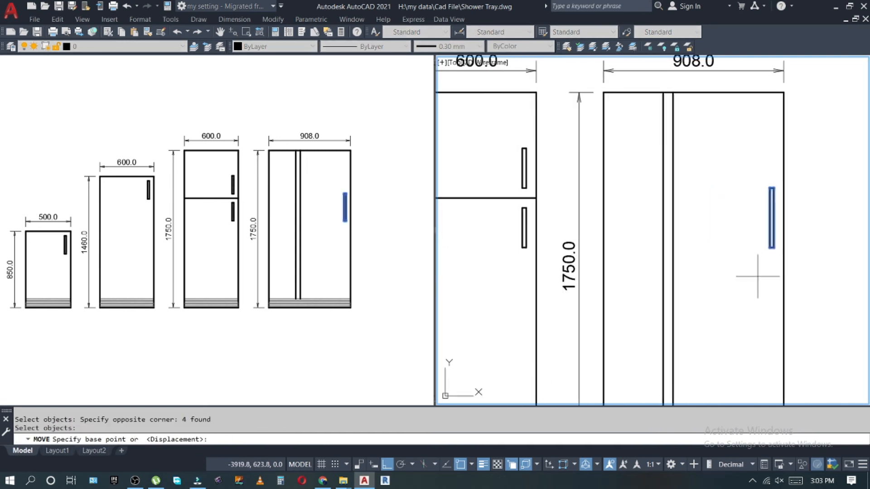
pyautogui.click(774, 282)
pyautogui.click(682, 286)
pyautogui.press('Escape')
# Move the handle by its upper left corner horizontally onto the right-hand divider line.
pyautogui.write('m')
pyautogui.press('Return')
pyautogui.click(640, 179)
pyautogui.click(715, 247)
pyautogui.press('Return')
pyautogui.scroll(4, 678, 197)
pyautogui.click(683, 155)
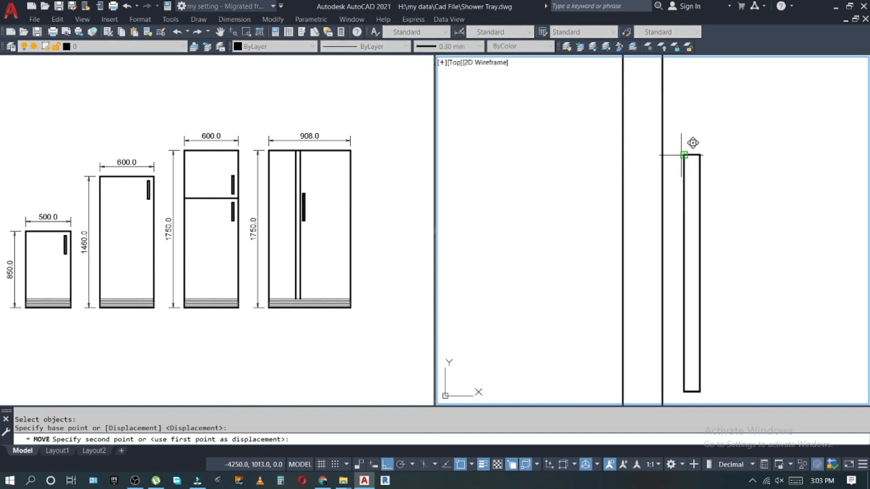
pyautogui.click(662, 154)
pyautogui.press('Escape')
# Move the previously selected handle about 50 to the right of the right-hand divider line.
pyautogui.write('m')
pyautogui.press('Return')
pyautogui.write('p')
pyautogui.press('Return')
pyautogui.press('Return')
pyautogui.click(710, 135)
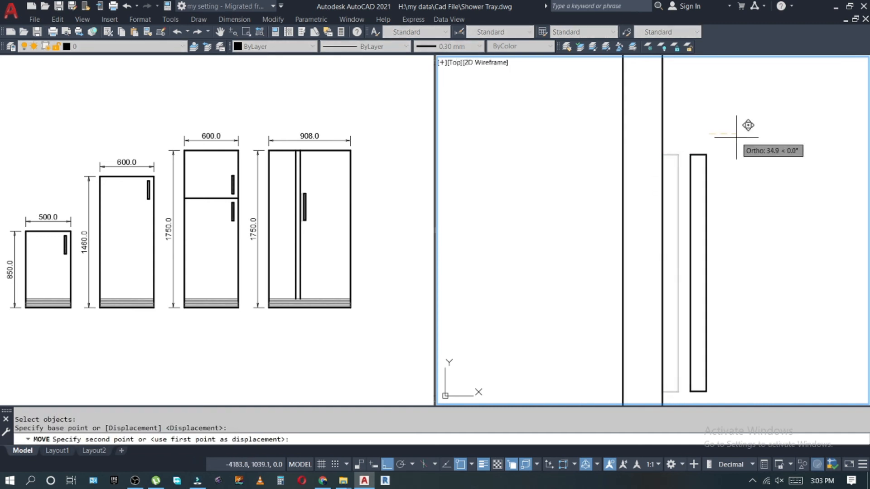
pyautogui.write('10')
pyautogui.press('Return')
pyautogui.press('Escape')
pyautogui.press('Escape')
# Draw a short horizontal helper line between the two vertical divider lines beside the handle.
pyautogui.scroll(2, 728, 156)
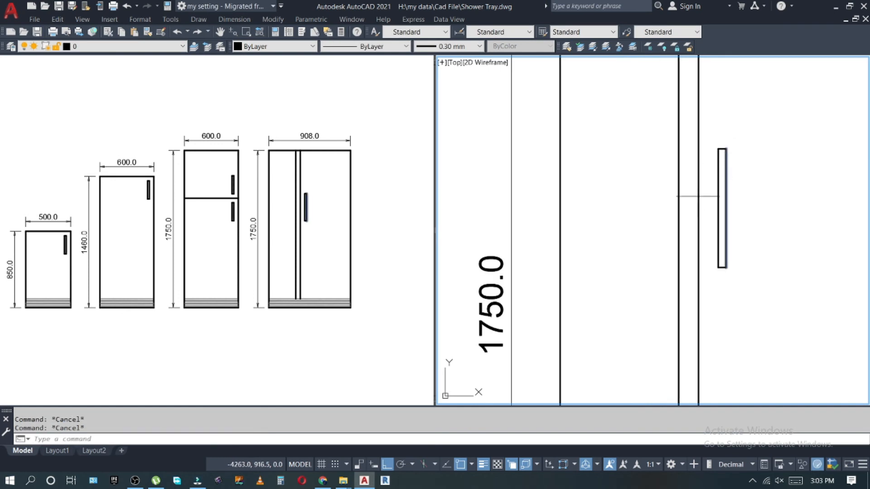
pyautogui.write('l')
pyautogui.press('Return')
pyautogui.click(697, 202)
pyautogui.click(678, 202)
pyautogui.press('Escape')
# Mirror the handle about a vertical axis through the helper line's midpoint, keeping the original.
pyautogui.write('mi')
pyautogui.press('Return')
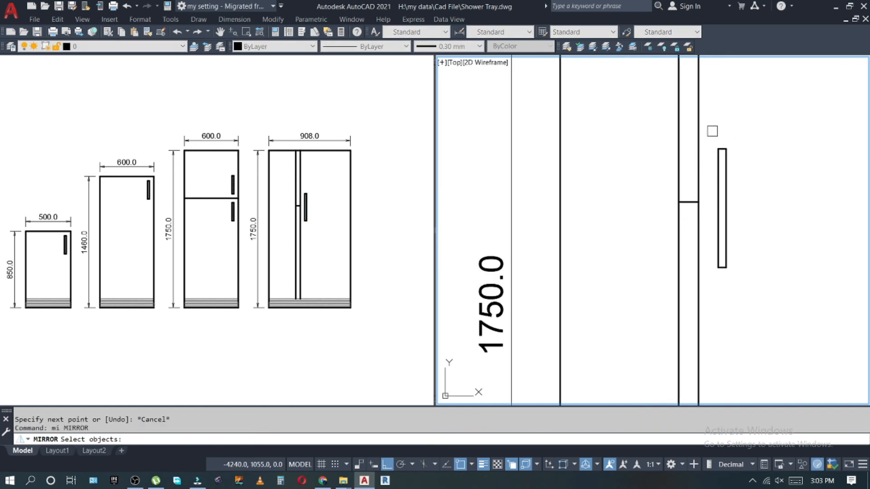
pyautogui.click(709, 130)
pyautogui.click(770, 268)
pyautogui.click(688, 201)
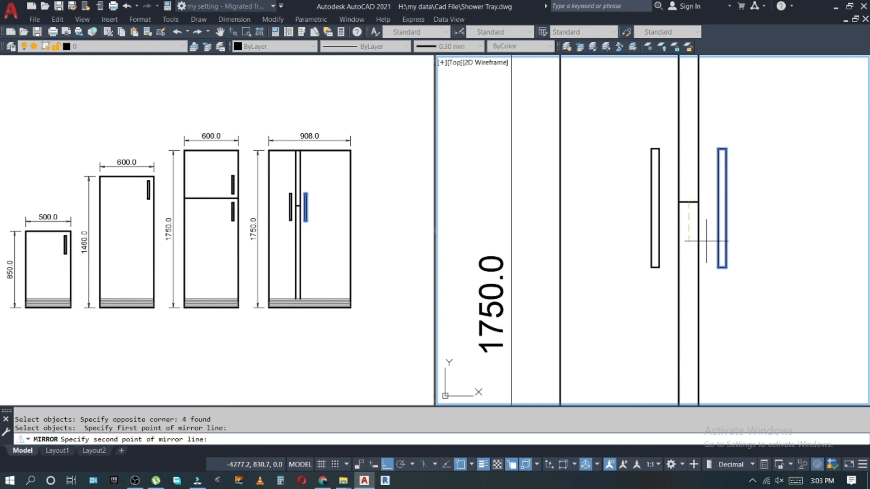
pyautogui.click(706, 241)
pyautogui.press('Return')
pyautogui.press('Escape')
# Erase the short horizontal helper line between the two dividers.
pyautogui.click(613, 178)
pyautogui.click(735, 242)
pyautogui.write('e')
pyautogui.press('Return')
pyautogui.press('Escape')
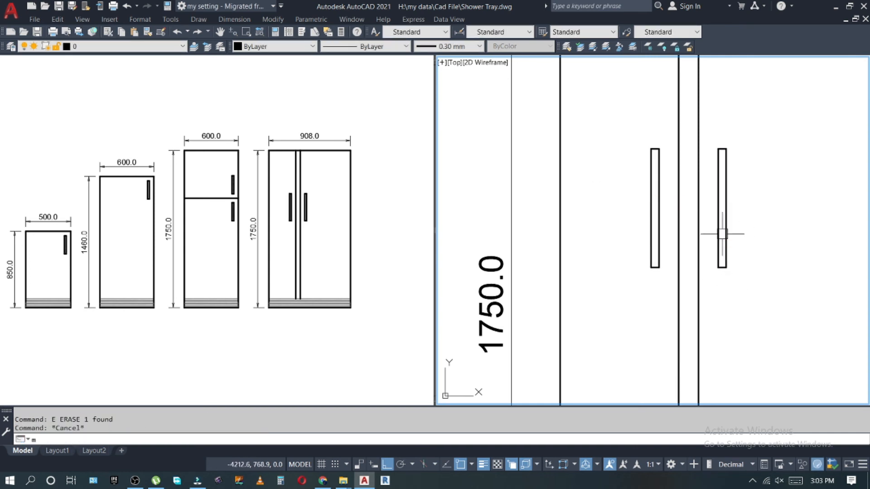
# Move the right-hand door's handle 30 to the left, toward the dividers.
pyautogui.write('m')
pyautogui.press('Return')
pyautogui.click(712, 136)
pyautogui.click(777, 297)
pyautogui.press('Return')
pyautogui.click(788, 300)
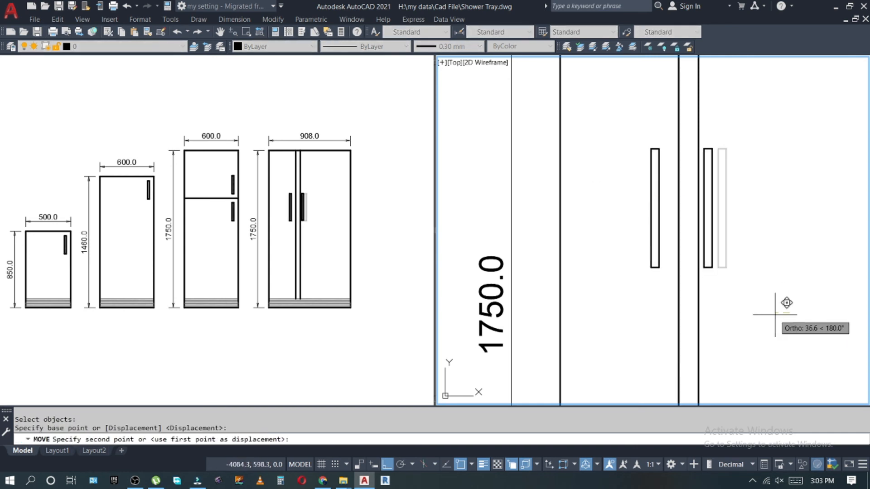
pyautogui.write('30')
pyautogui.press('Return')
pyautogui.press('Escape')
# Move the left-hand door's handle 30 to the right, toward the dividers.
pyautogui.press('Return')
pyautogui.click(632, 144)
pyautogui.click(684, 303)
pyautogui.press('Return')
pyautogui.click(628, 321)
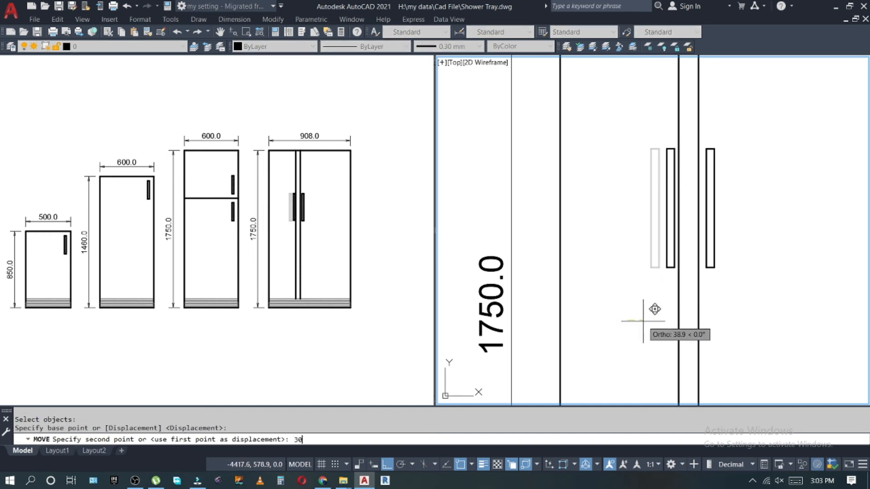
pyautogui.press('Return')
pyautogui.press('Escape')
pyautogui.scroll(-5, 643, 314)
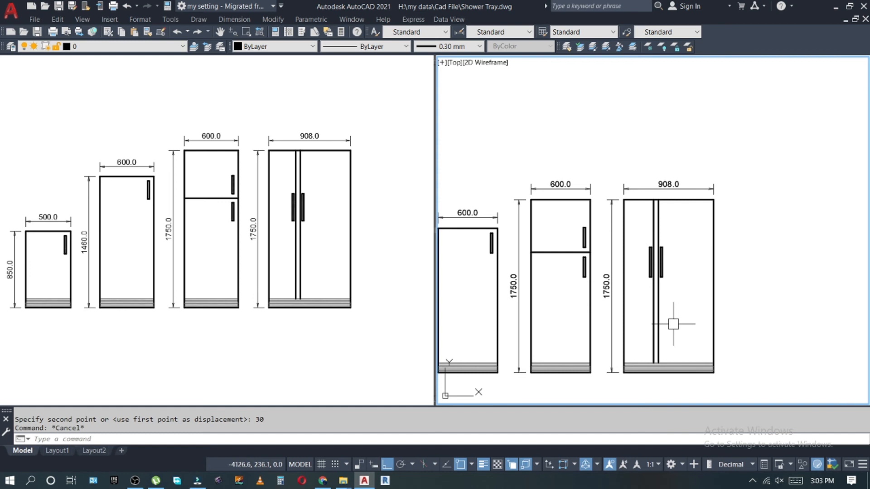
pyautogui.press('Escape')
# Draw an upright rectangle on the narrow left door of the 908-wide panel, beside its handle.
pyautogui.scroll(4, 648, 298)
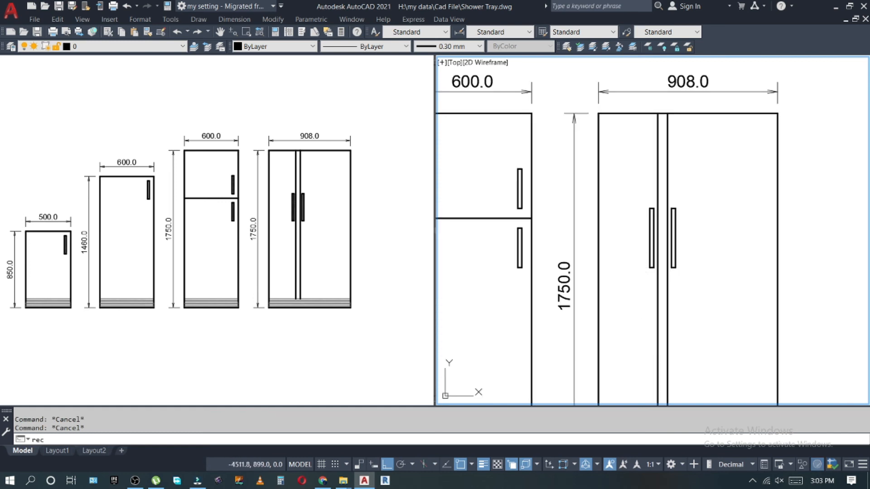
pyautogui.press('Return')
pyautogui.scroll(4, 611, 210)
pyautogui.click(600, 213)
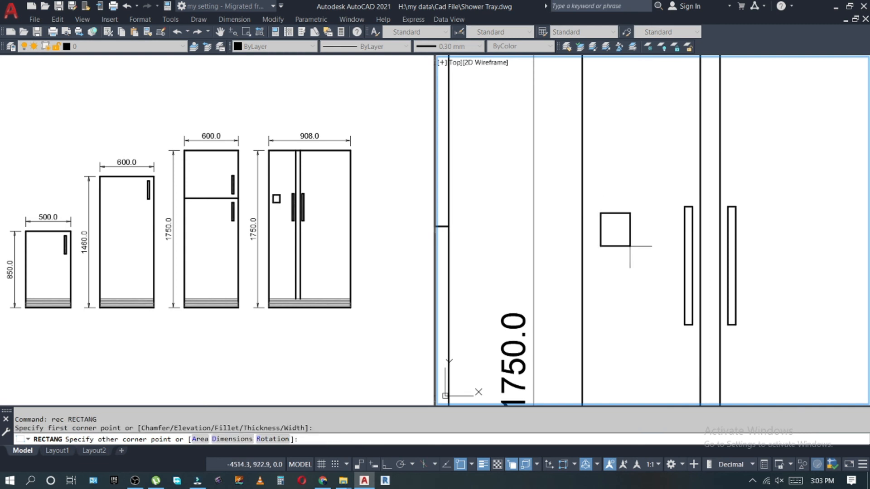
pyautogui.click(675, 307)
pyautogui.press('Escape')
# Offset the rectangle on the narrow left door 20 inward.
pyautogui.write('o')
pyautogui.press('Return')
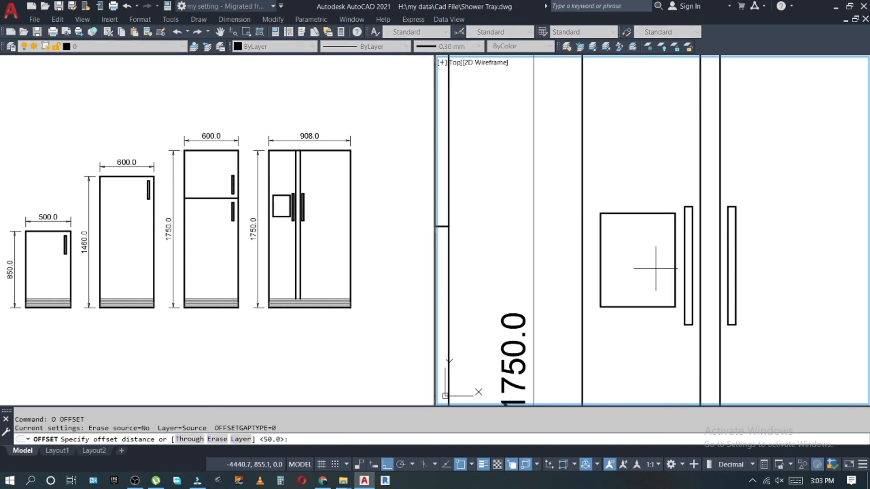
pyautogui.write('20')
pyautogui.press('Return')
pyautogui.click(639, 213)
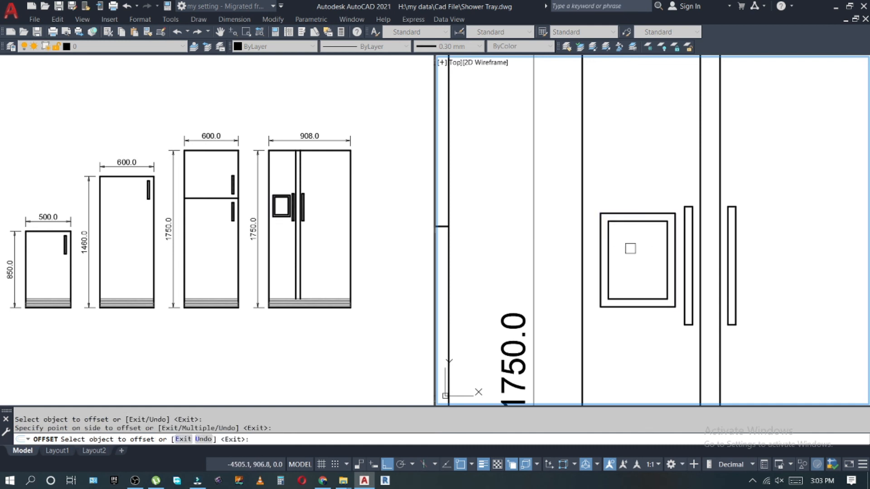
pyautogui.click(636, 287)
pyautogui.press('Escape')
pyautogui.press('Escape')
pyautogui.scroll(-3, 618, 237)
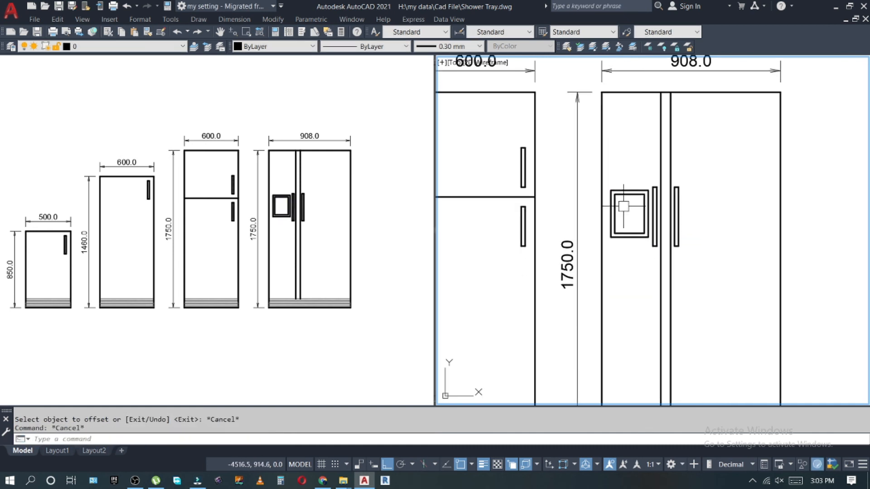
# Match the inner rectangle on the narrow left door to the thin properties of a base grille line.
pyautogui.press('Escape')
pyautogui.write('ma')
pyautogui.press('Return')
pyautogui.click(691, 335)
pyautogui.click(734, 377)
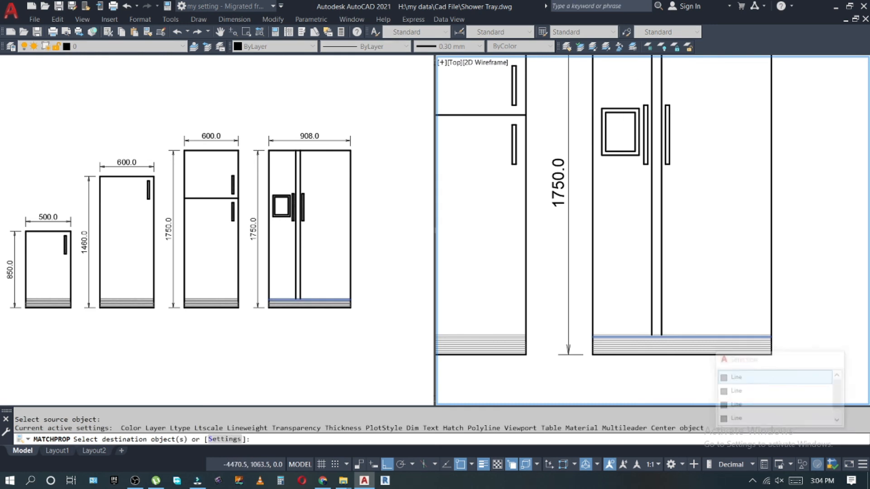
pyautogui.scroll(4, 625, 104)
pyautogui.click(628, 138)
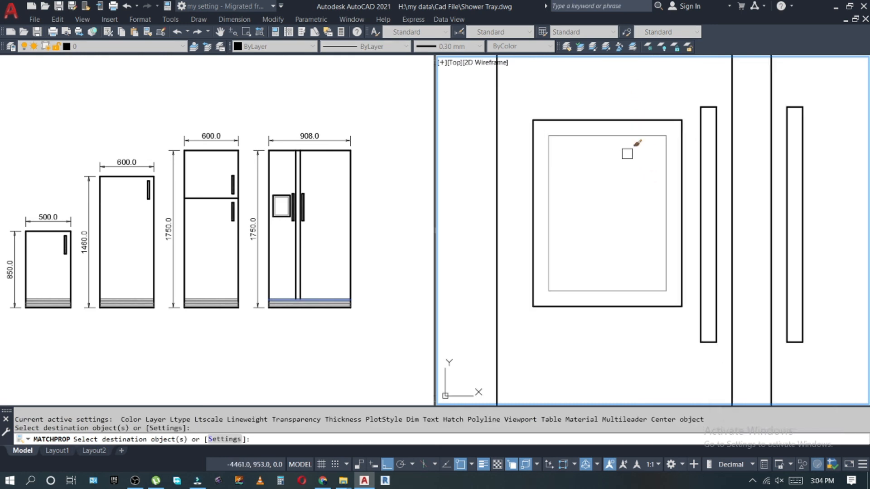
pyautogui.press('Escape')
# Draw a horizontal line across the upper part of the inner rectangle, from its left side to its right side.
pyautogui.write('l')
pyautogui.press('Return')
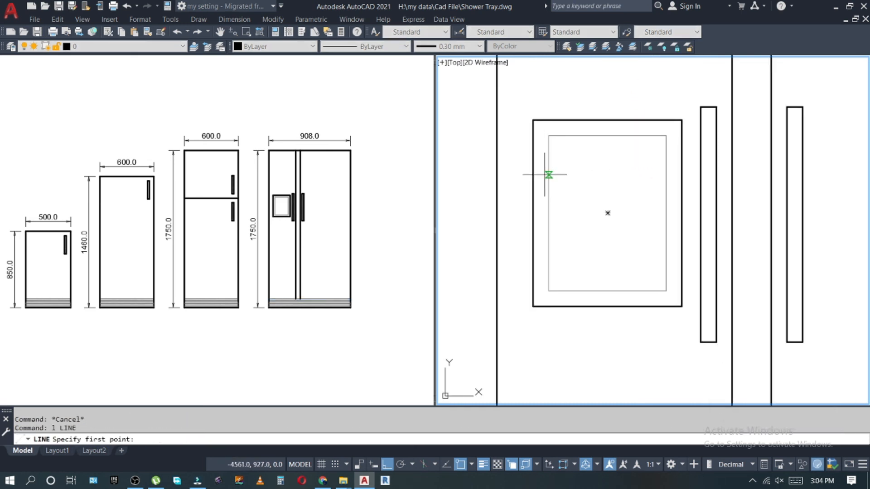
pyautogui.click(548, 184)
pyautogui.press('Escape')
# Match the new horizontal line to the thin properties of the inner rectangle.
pyautogui.click(680, 194)
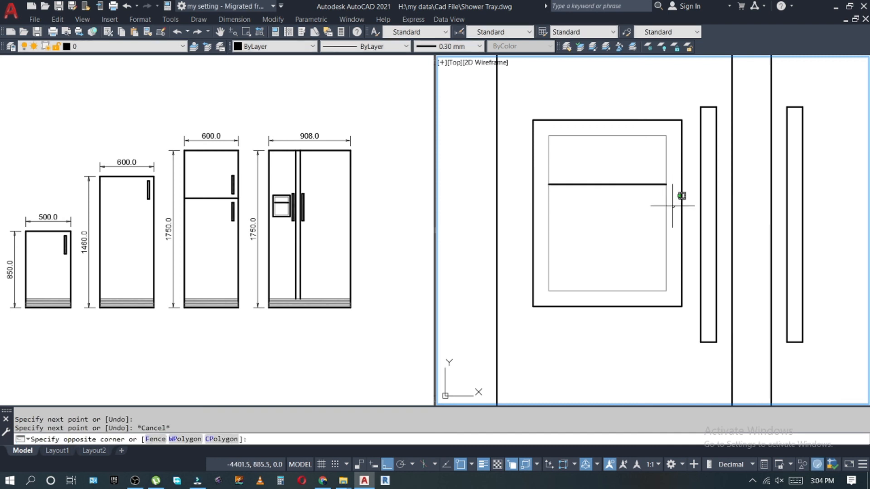
pyautogui.click(651, 192)
pyautogui.write('ma')
pyautogui.press('Return')
pyautogui.press('Escape')
pyautogui.scroll(-5, 600, 189)
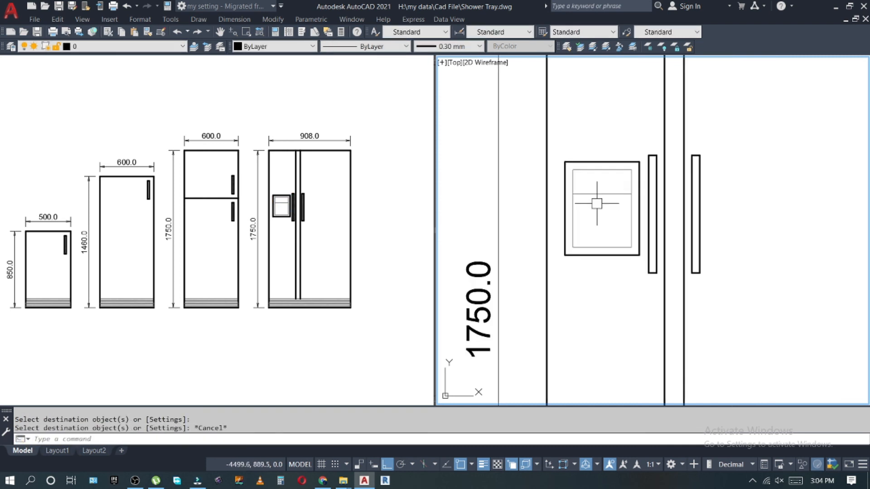
pyautogui.press('Escape')
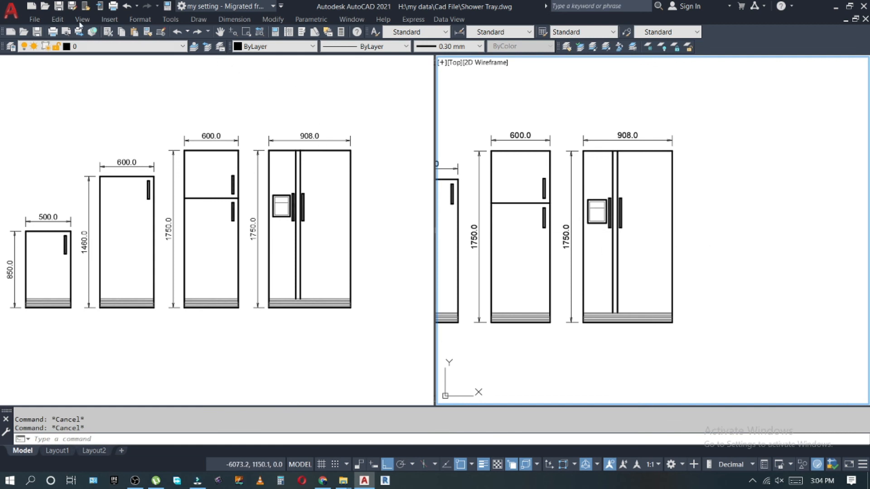
# Switch the drawing area to a single viewport, with all four refrigerators in view.
pyautogui.click(109, 19)
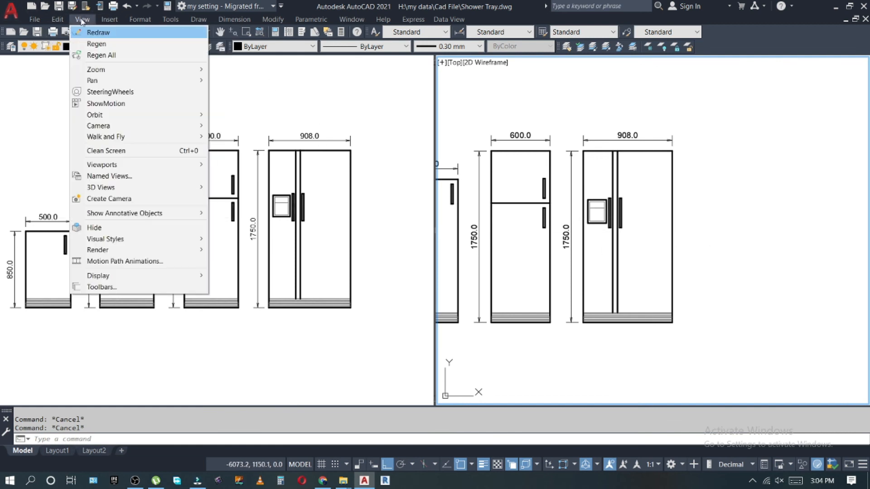
pyautogui.click(83, 19)
pyautogui.click(82, 20)
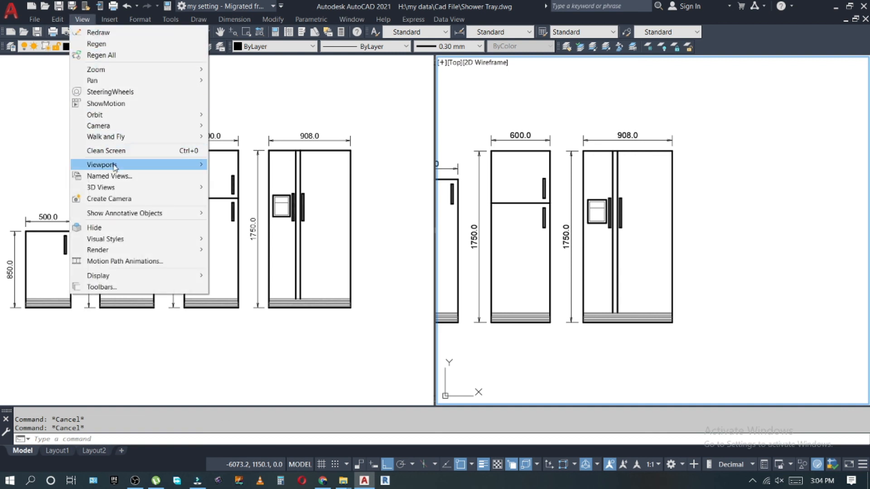
pyautogui.moveTo(116, 167)
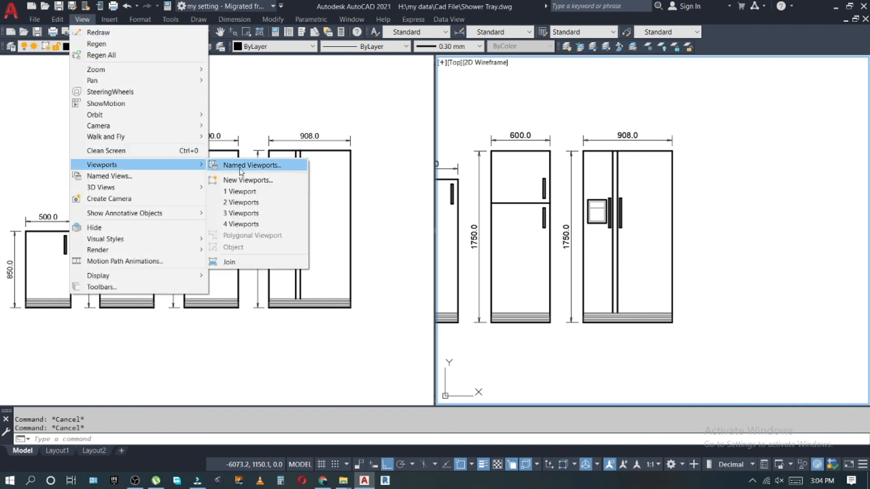
pyautogui.click(244, 192)
pyautogui.press('Escape')
pyautogui.moveTo(385, 204); pyautogui.dragTo(545, 216, button='middle')
pyautogui.press('Escape')
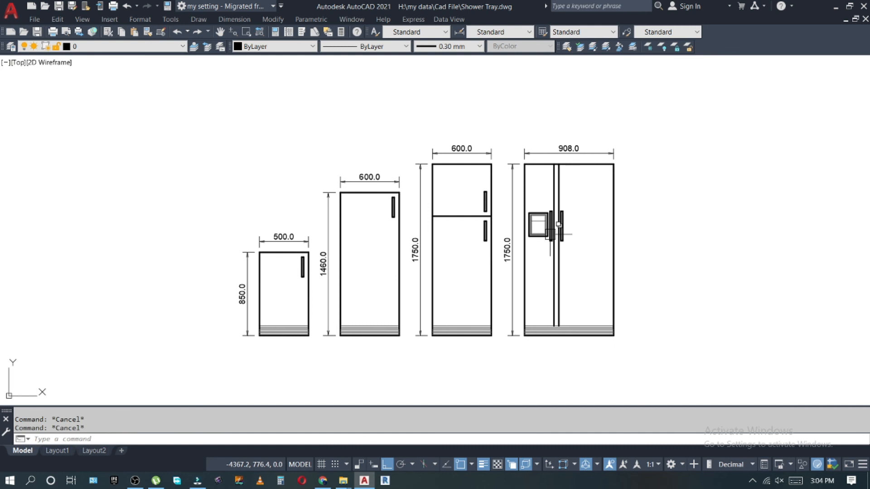
# Zoom in on the row of four refrigerator fronts to examine their outlines and base grilles.
pyautogui.write('z')
pyautogui.press('Return')
pyautogui.press('Return')
pyautogui.moveTo(563, 316); pyautogui.dragTo(572, 180)
pyautogui.moveTo(577, 242); pyautogui.dragTo(570, 224, button='middle')
pyautogui.press('Escape')
pyautogui.write('z')
pyautogui.press('Return')
pyautogui.press('Return')
pyautogui.press('Escape')
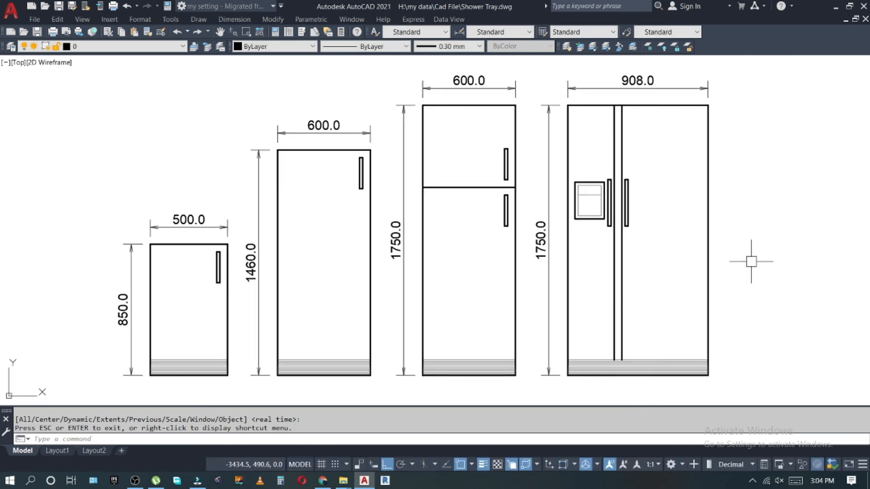
pyautogui.press('Escape')
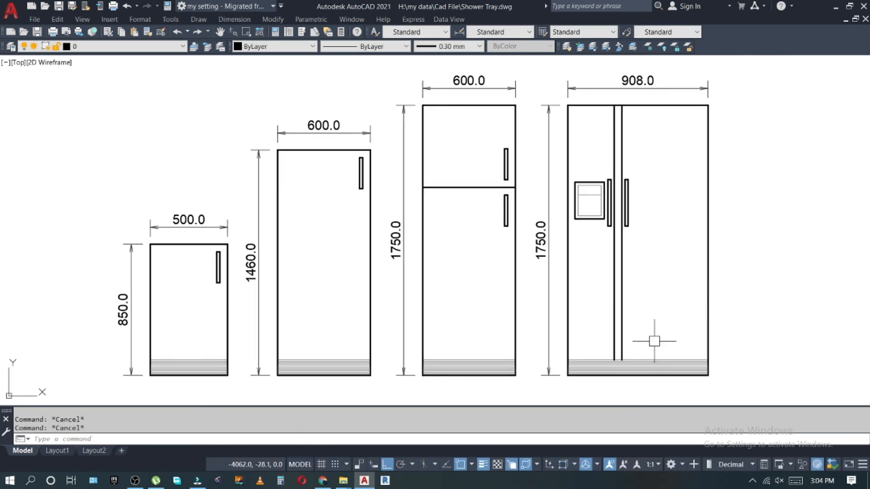
# Match the top grille line of all four refrigerators to the thick outline of the 908-wide refrigerator.
pyautogui.click(705, 335)
pyautogui.write('ma')
pyautogui.press('Return')
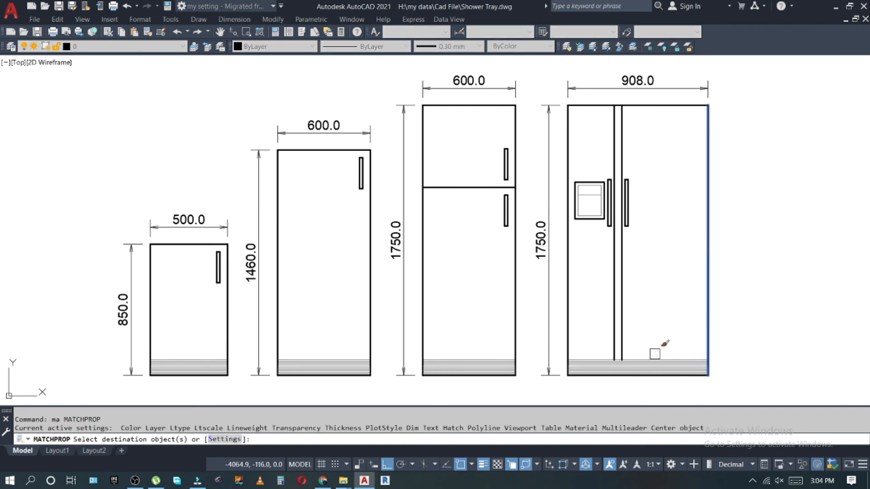
pyautogui.scroll(5, 655, 355)
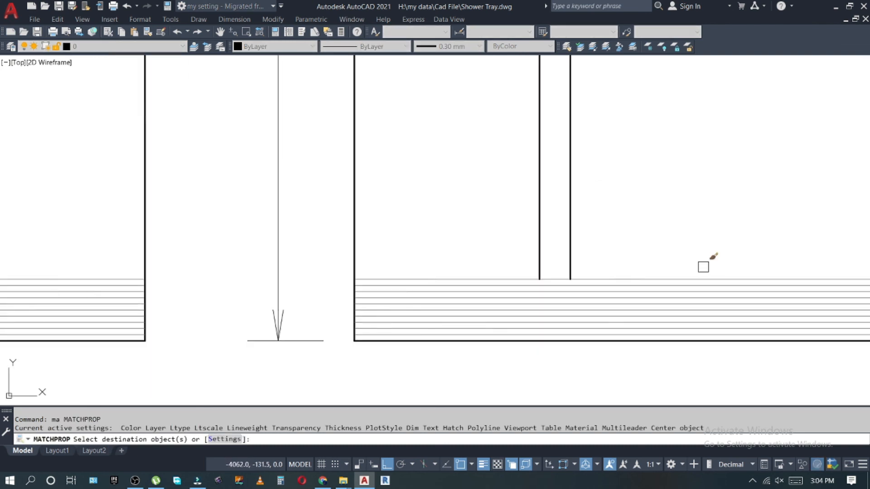
pyautogui.click(664, 280)
pyautogui.click(551, 277)
pyautogui.moveTo(223, 268); pyautogui.dragTo(560, 250, button='middle')
pyautogui.click(422, 260)
pyautogui.moveTo(220, 249); pyautogui.dragTo(734, 244, button='middle')
pyautogui.click(394, 254)
pyautogui.scroll(-8, 466, 233)
pyautogui.press('Escape')
pyautogui.press('Escape')
pyautogui.press('Escape')
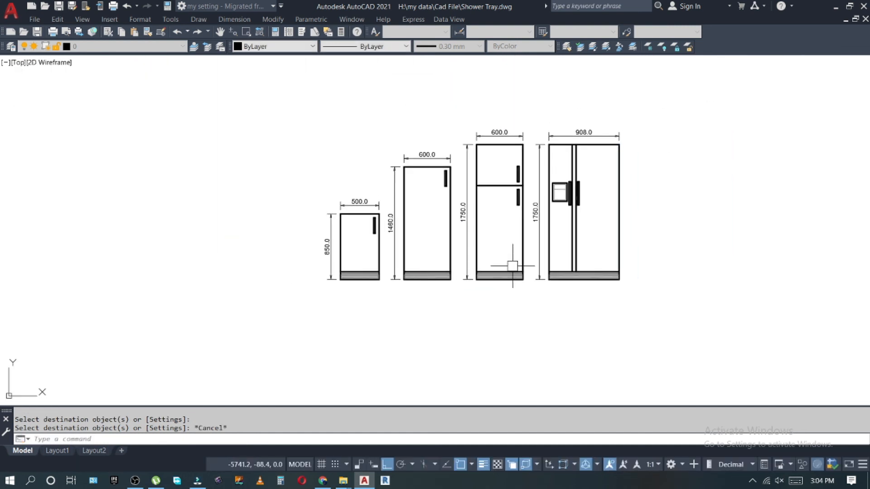
# Enlarge the view of the four refrigerators to check the thickened lines above their bases.
pyautogui.write('z')
pyautogui.press('Return')
pyautogui.press('Return')
pyautogui.moveTo(575, 277); pyautogui.dragTo(612, 132)
pyautogui.moveTo(635, 166); pyautogui.dragTo(577, 219, button='middle')
pyautogui.press('Escape')
pyautogui.press('Escape')
pyautogui.write('z')
pyautogui.press('Return')
pyautogui.press('Return')
pyautogui.moveTo(659, 245); pyautogui.dragTo(666, 219)
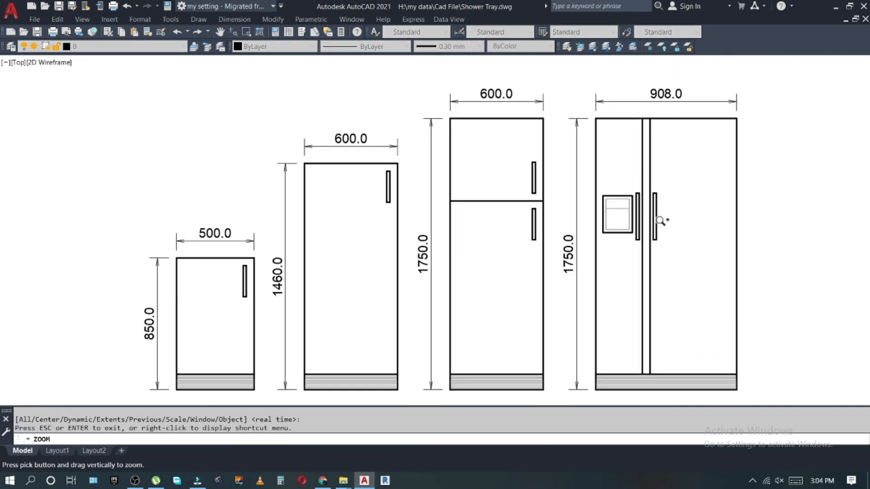